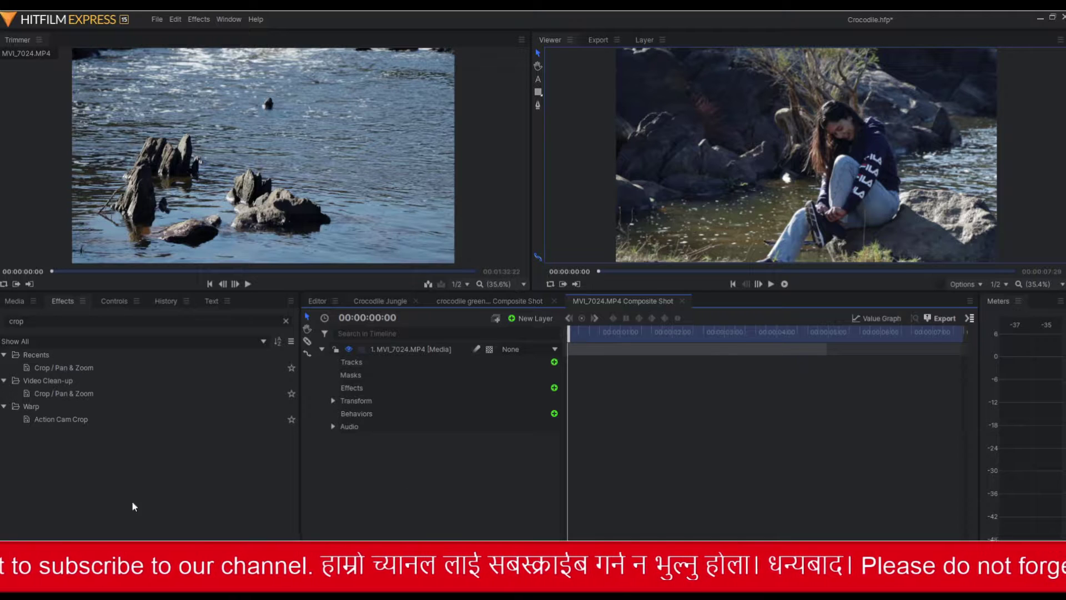
- Search the Effects panel for 'crop' and select Crop / Pan & Zoom
click(44, 323)
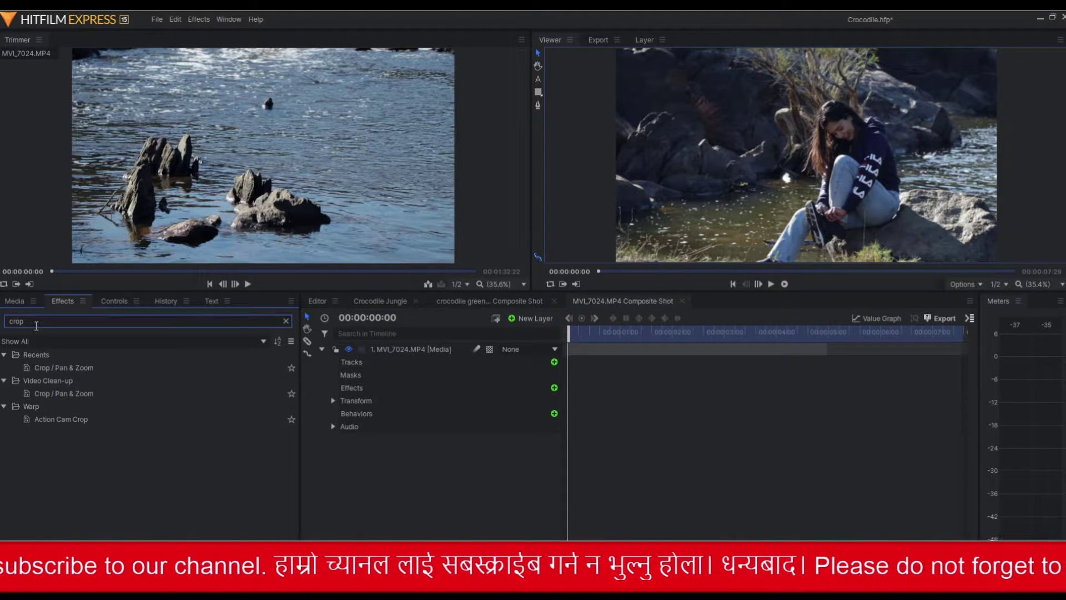
key(Return)
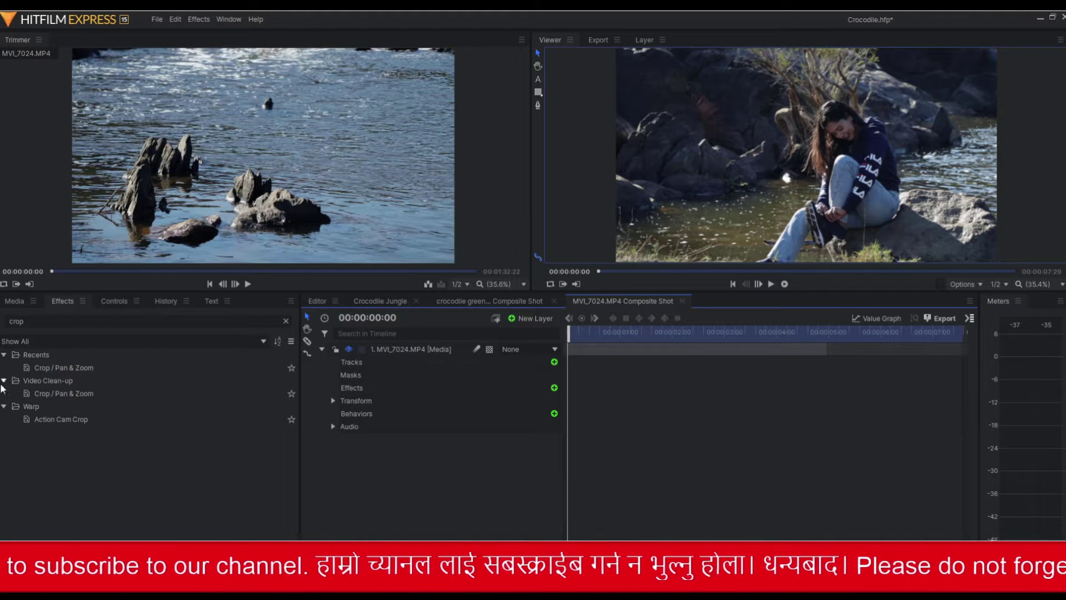
click(45, 322)
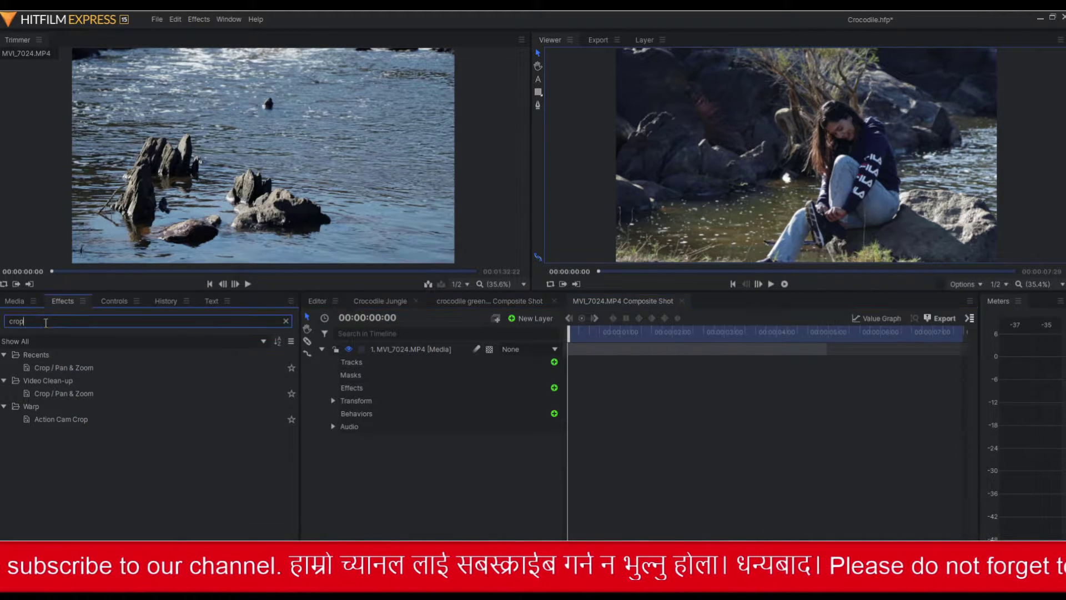
click(50, 368)
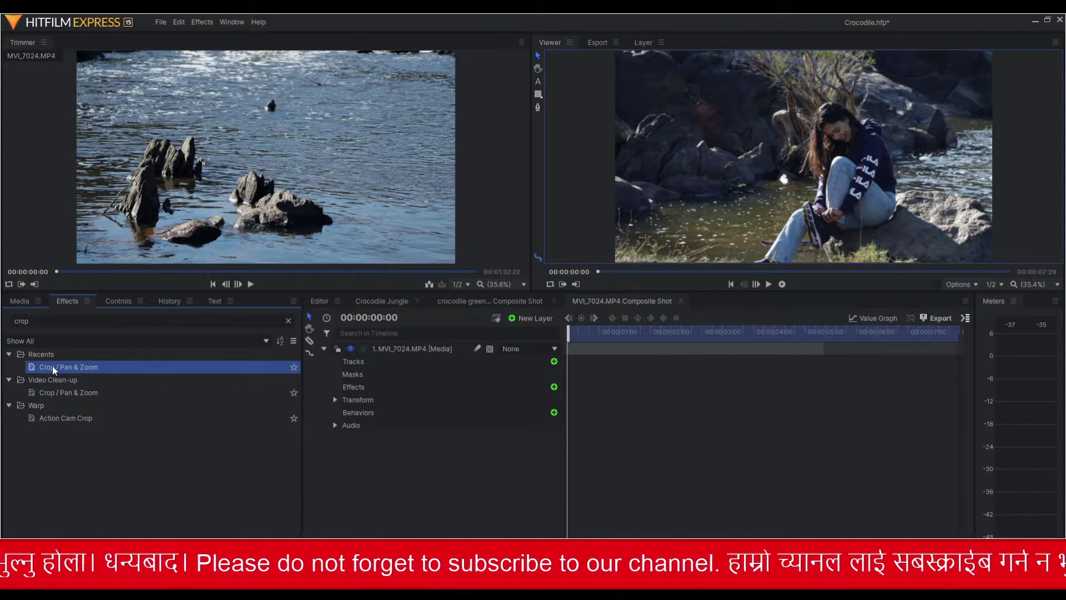
- Apply Crop / Pan & Zoom to the MVI_7024.MP4 layer and expand its properties
drag(51, 373, 361, 397)
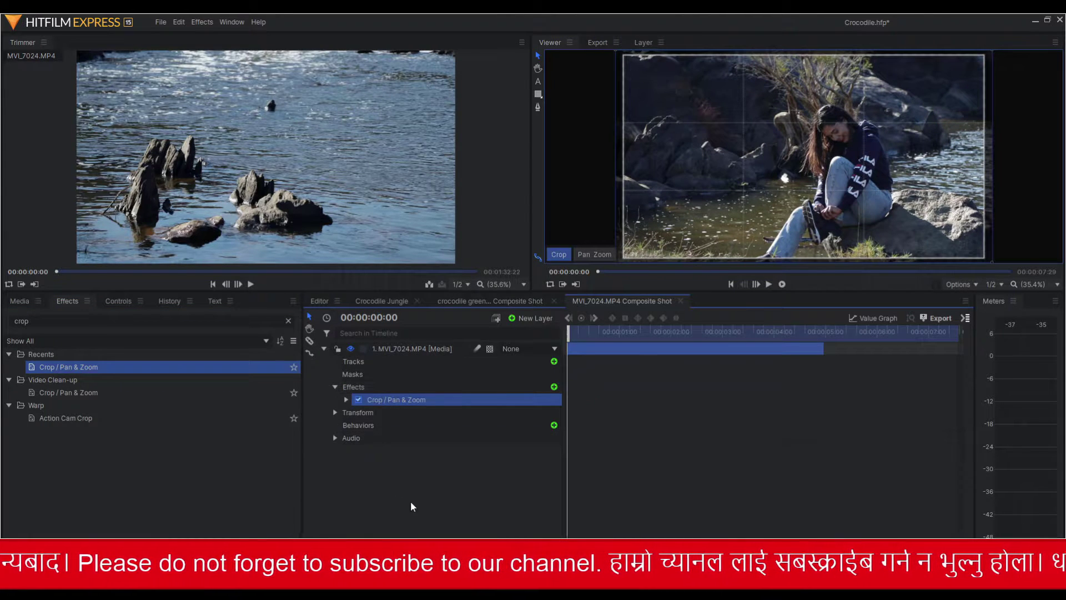
click(346, 400)
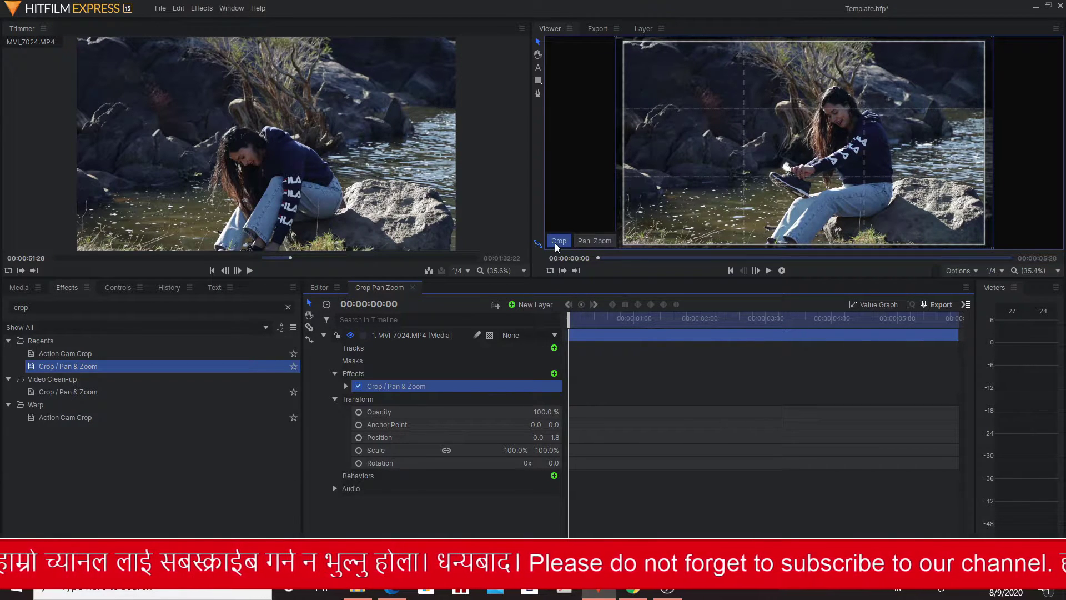
- In the Viewer's Crop mode, shrink the crop box from its top-left corner and center it on the woman
click(557, 246)
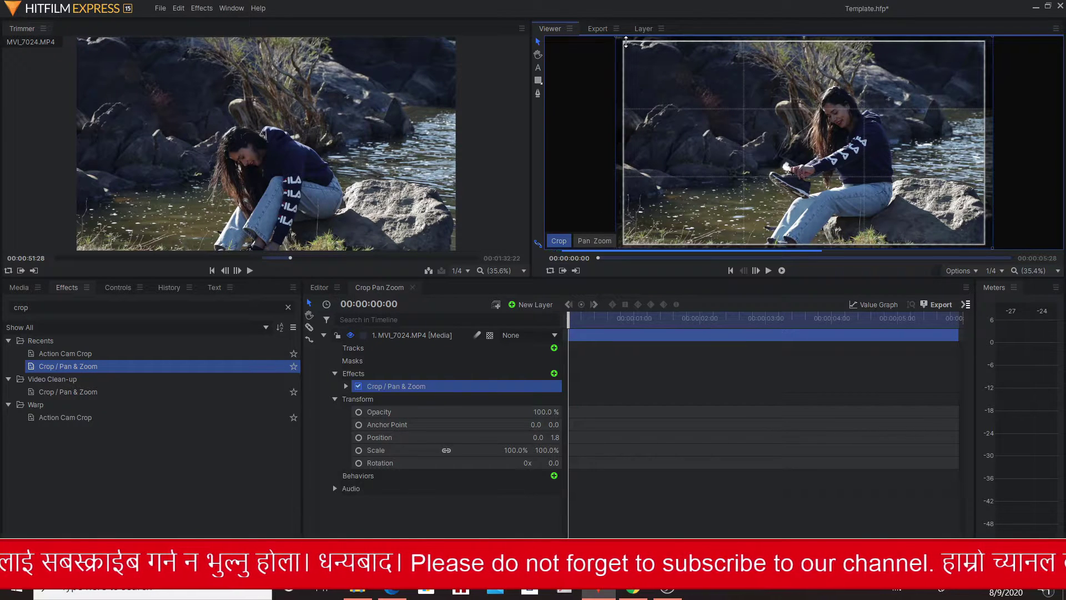
drag(627, 46, 669, 67)
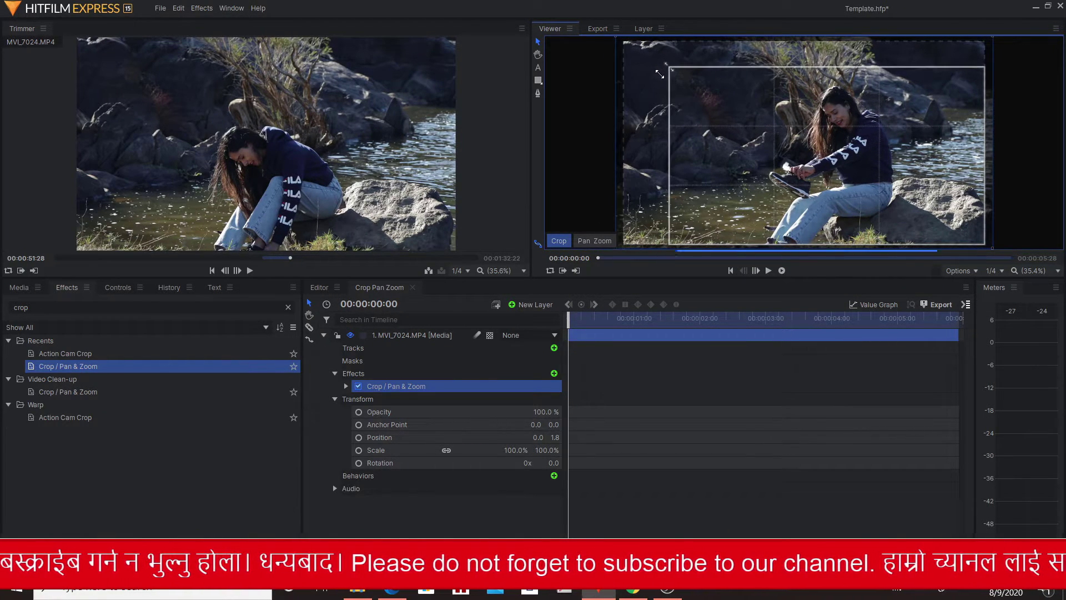
drag(749, 181, 732, 170)
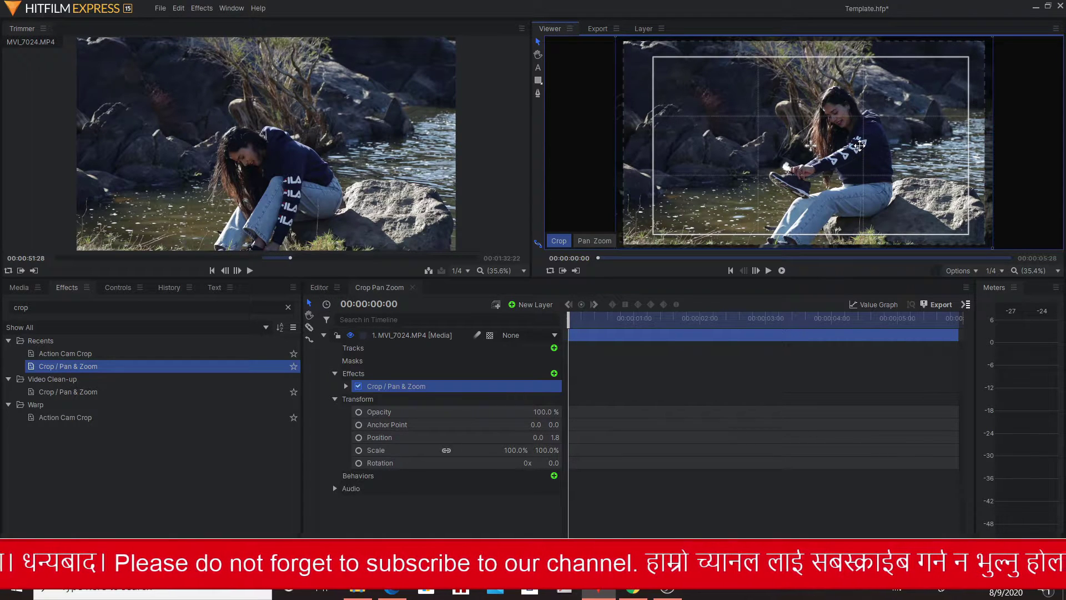
mouse_move(859, 145)
mouse_down()
mouse_move(822, 127)
mouse_move(858, 163)
mouse_up()
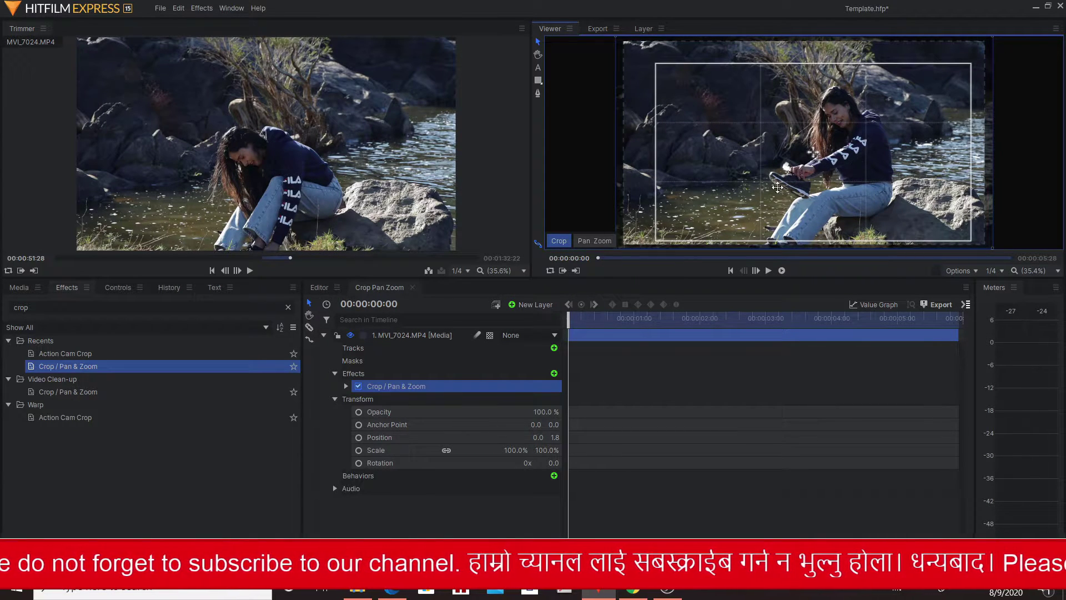
click(346, 386)
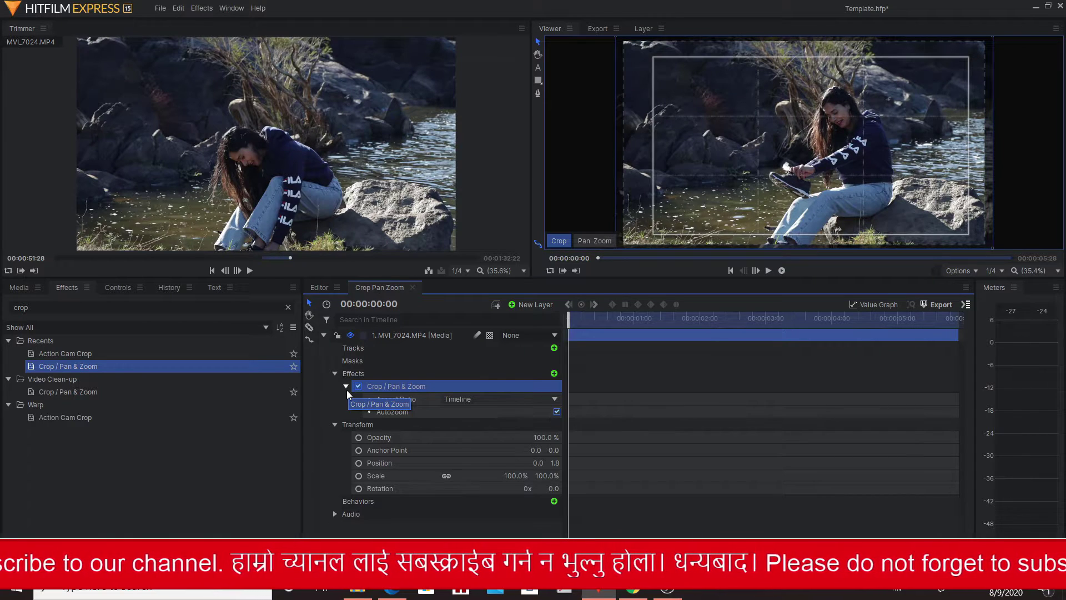
- Toggle AutoZoom and change the effect's Aspect Ratio from Timeline to Custom
click(556, 411)
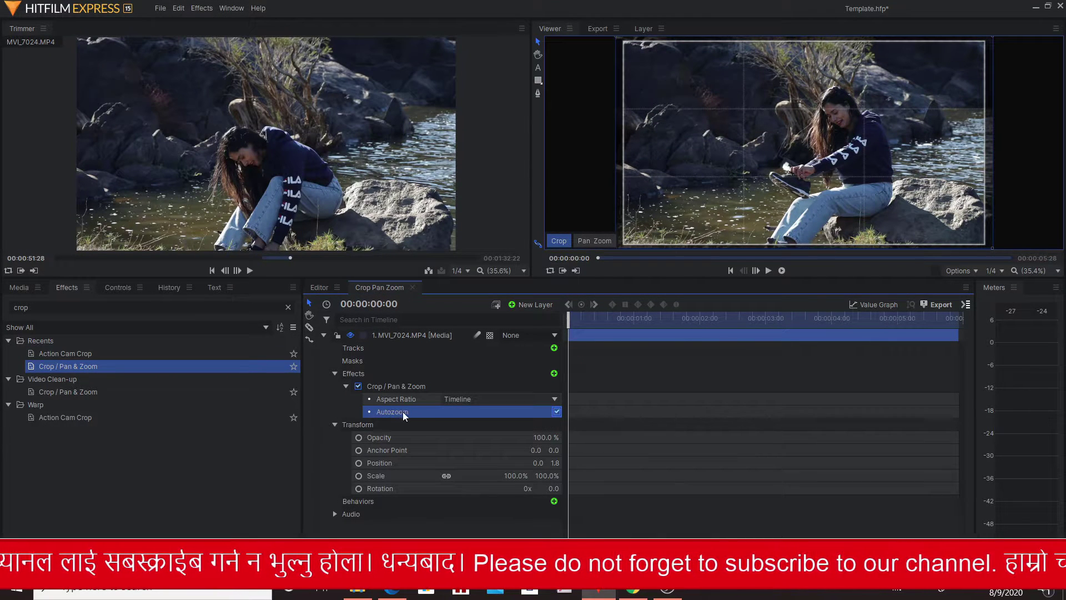
click(461, 399)
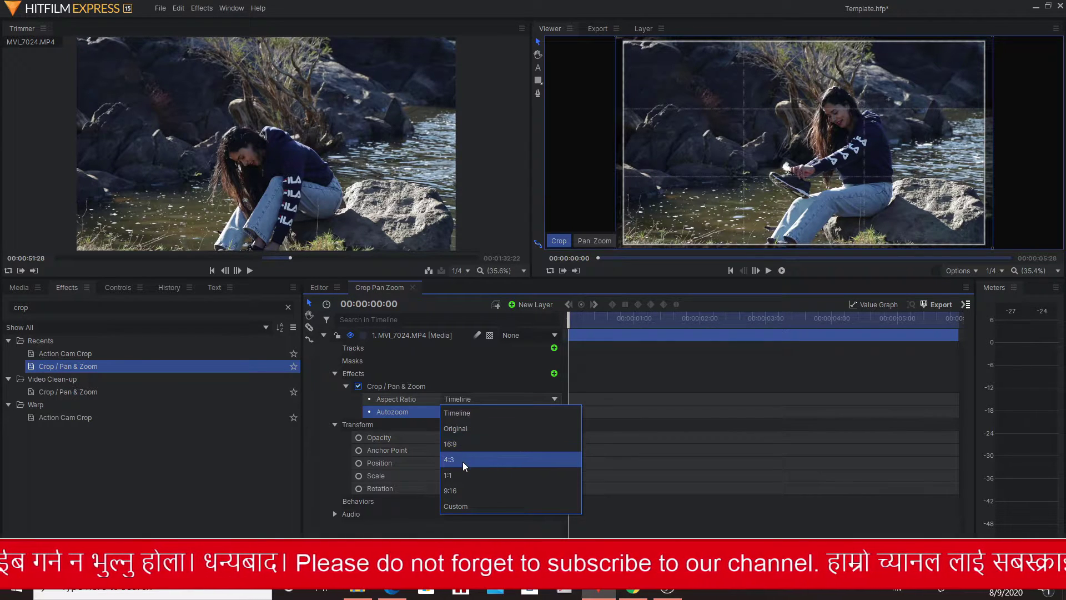
click(464, 501)
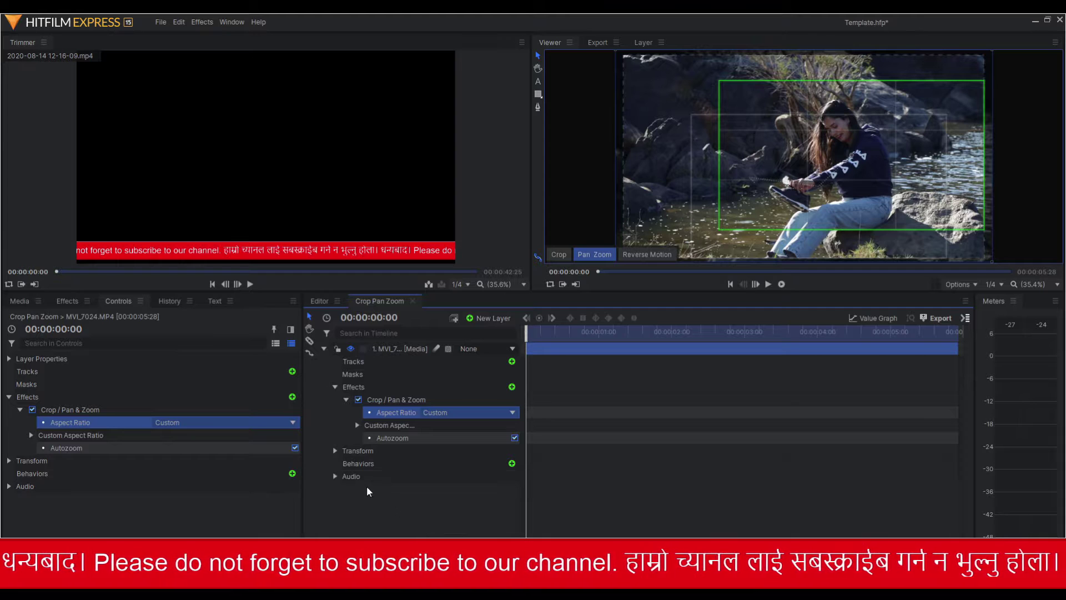
- Expand Custom Aspect Ratio and raise the width so it reads 2078 × 1107
click(357, 425)
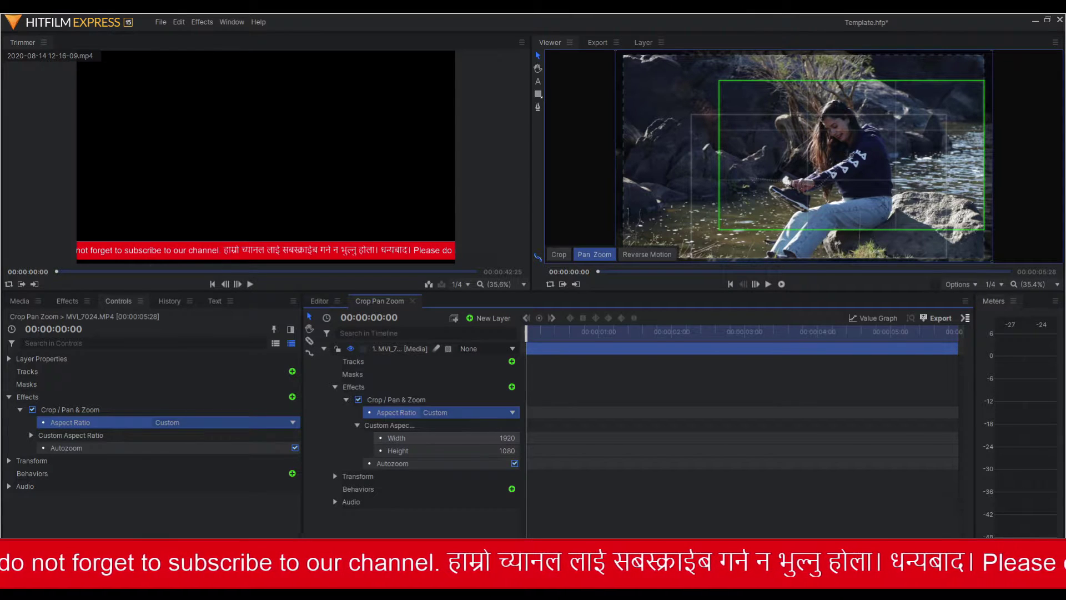
mouse_move(507, 438)
mouse_down()
mouse_move(562, 438)
mouse_move(523, 438)
mouse_move(539, 438)
mouse_move(514, 451)
mouse_up()
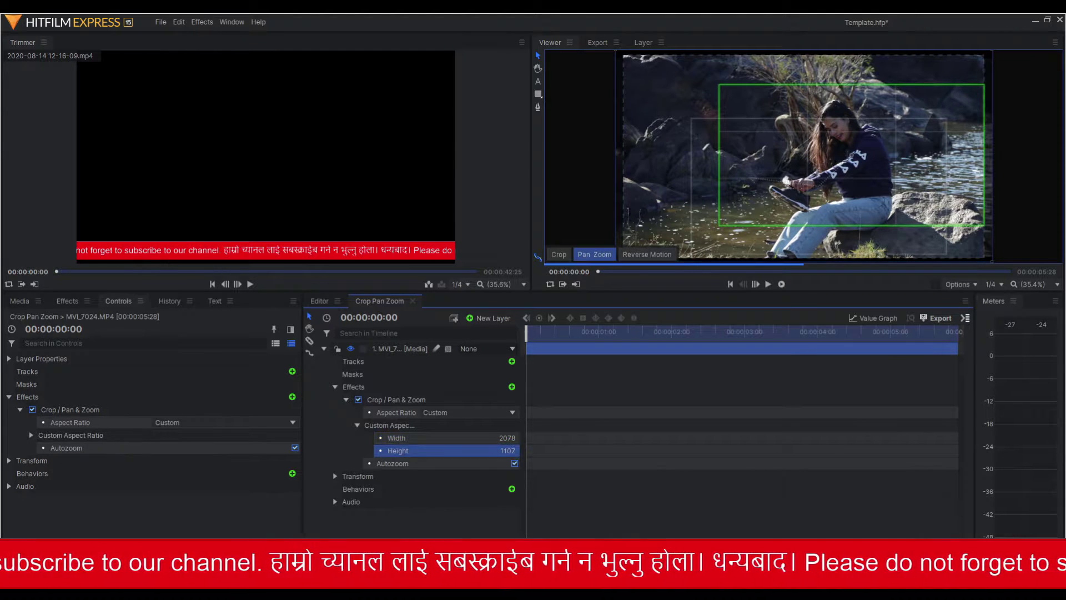
click(384, 426)
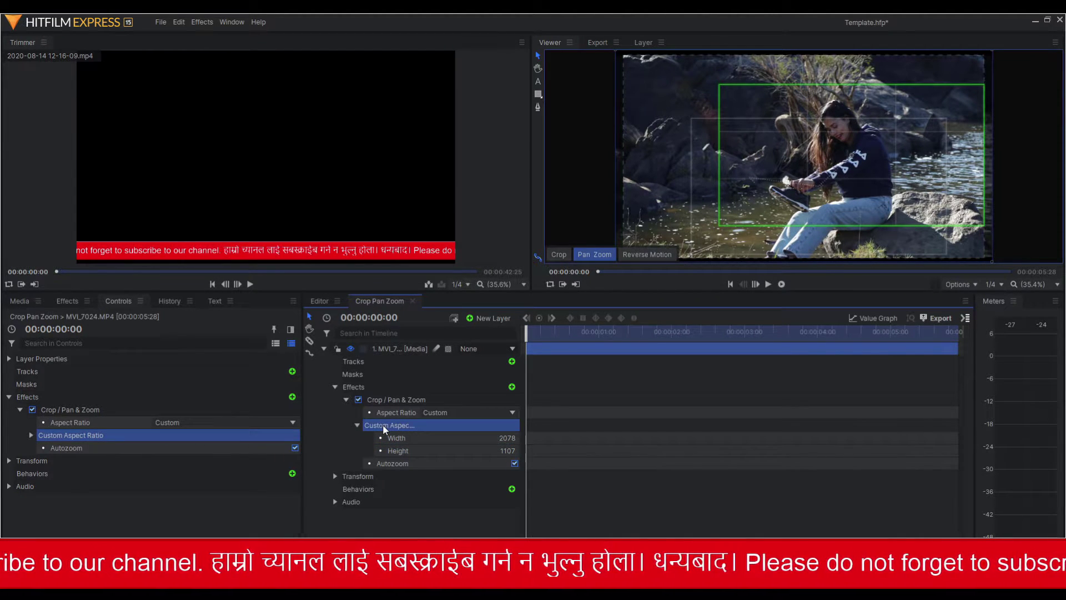
click(447, 413)
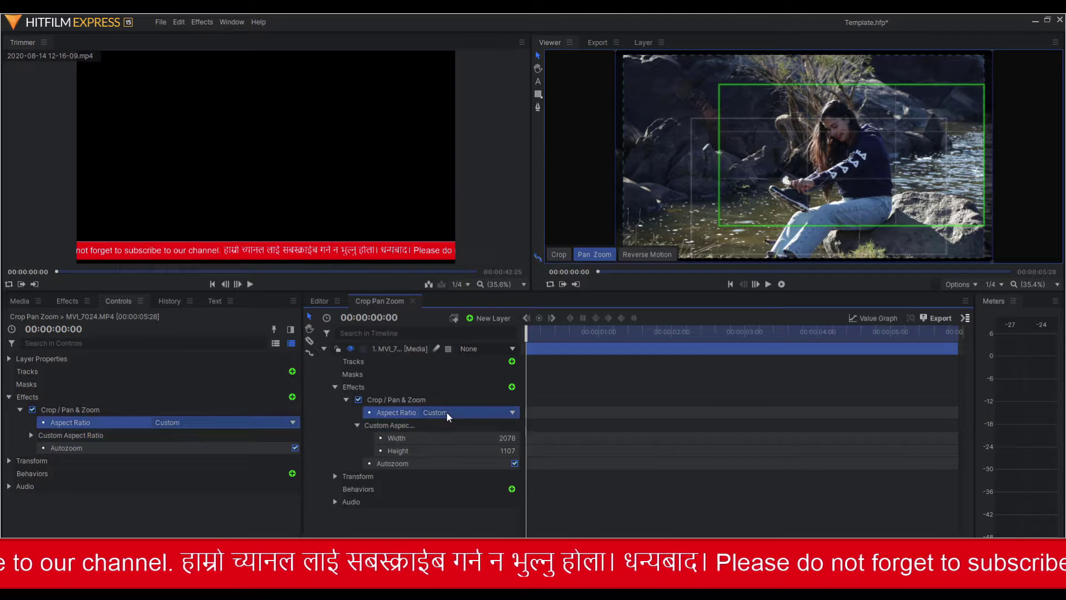
click(357, 425)
click(358, 426)
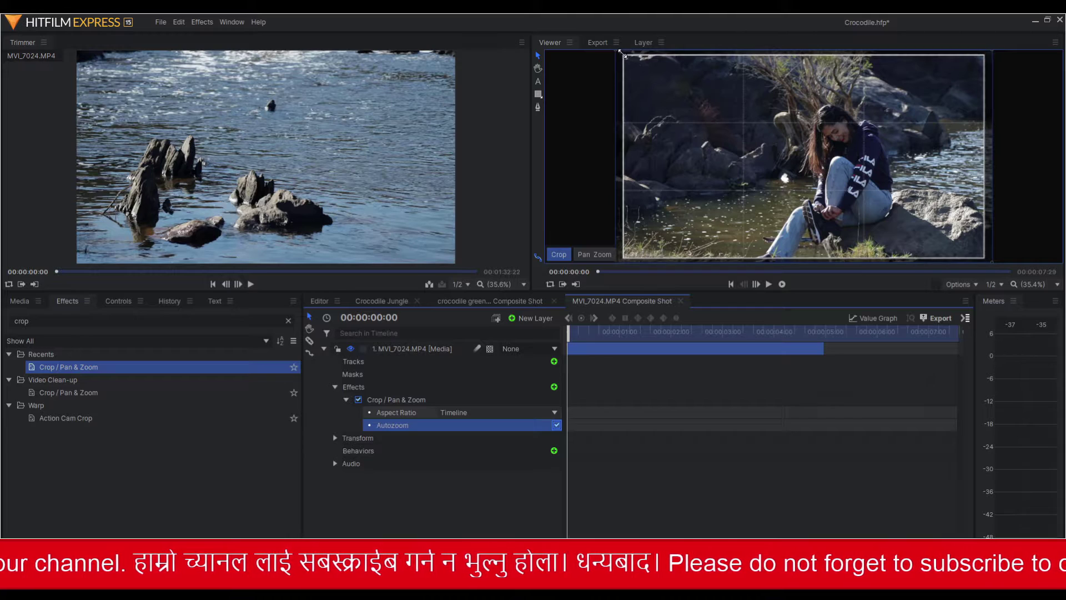
drag(624, 55, 653, 85)
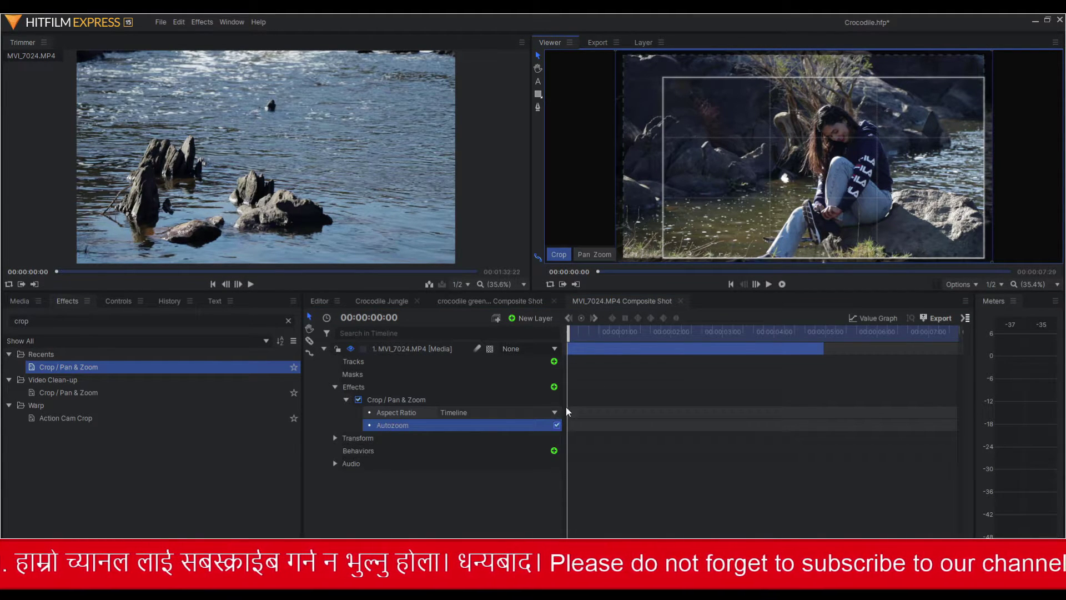
click(769, 284)
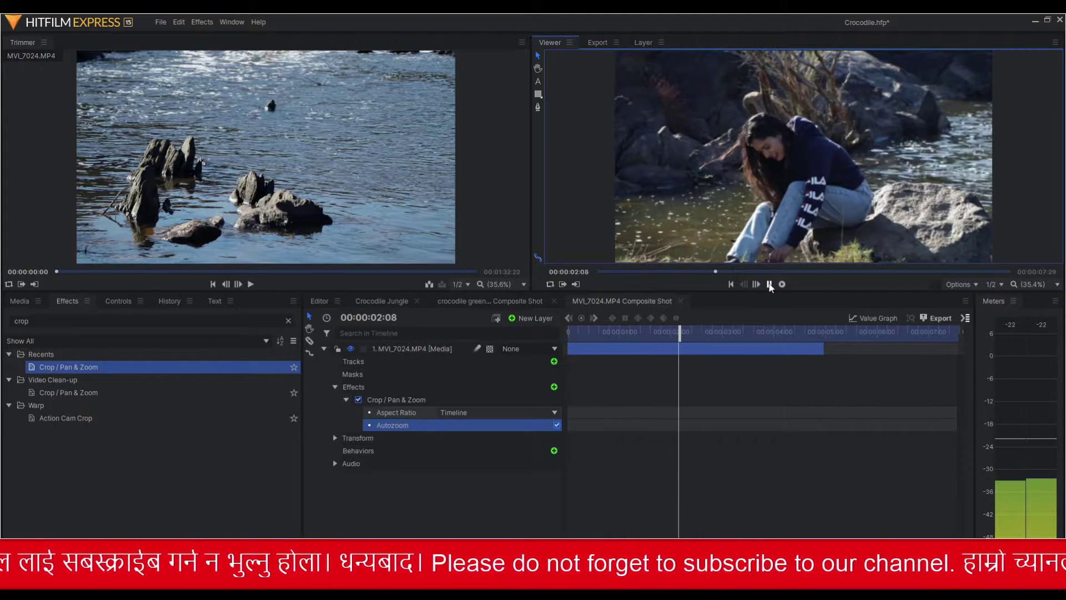
click(768, 284)
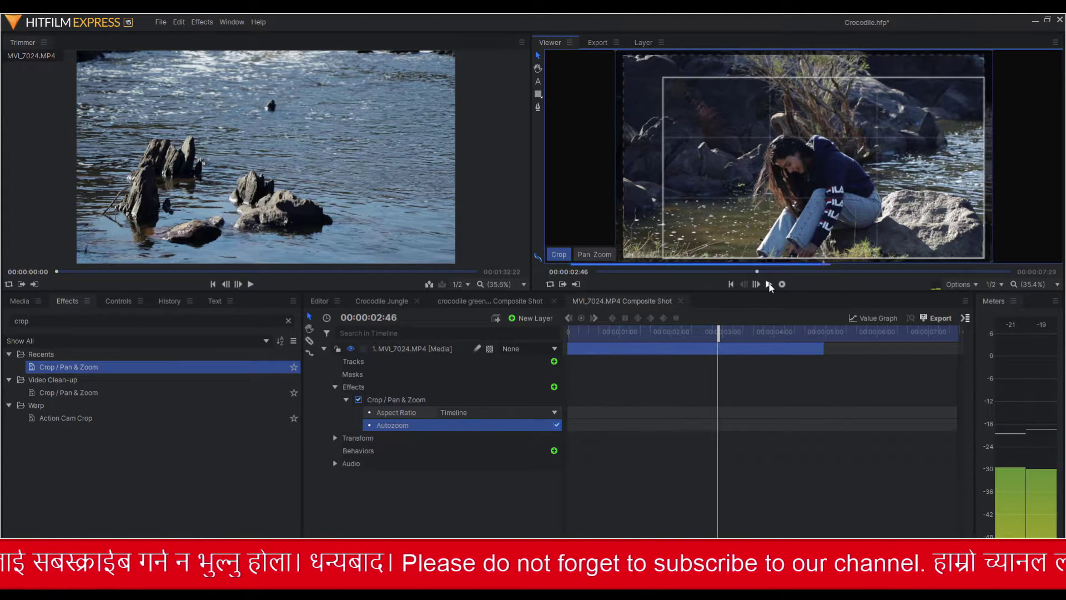
click(424, 400)
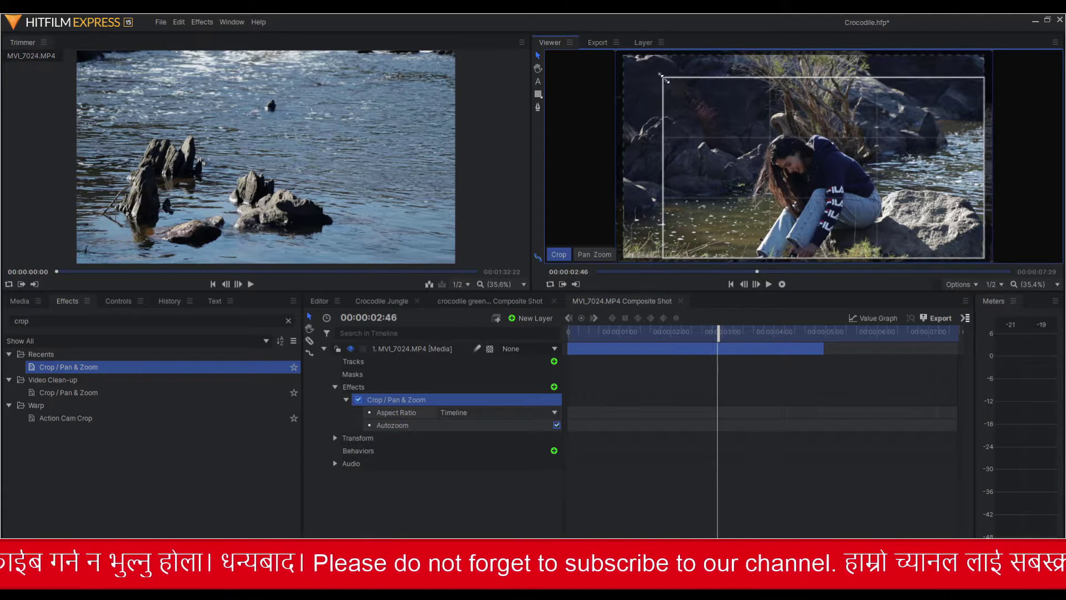
drag(664, 79, 614, 54)
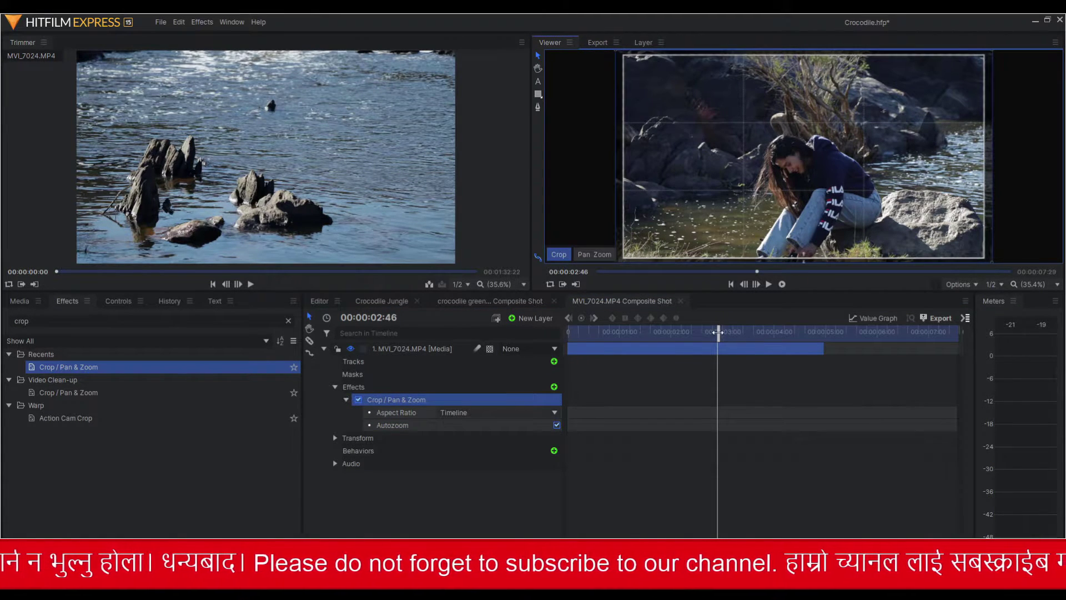
drag(718, 332, 529, 365)
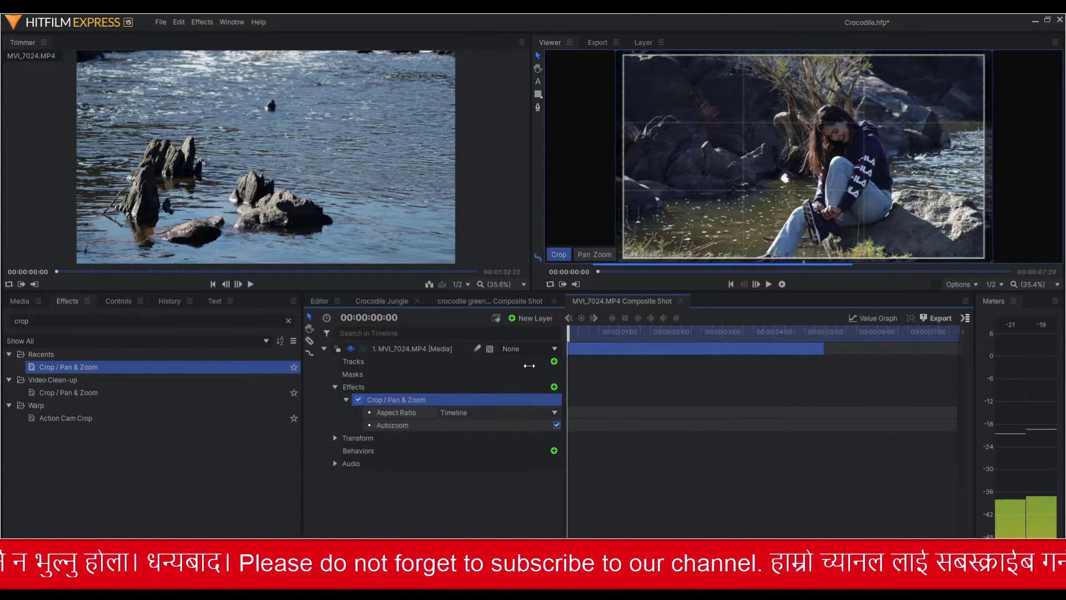
click(768, 284)
click(769, 284)
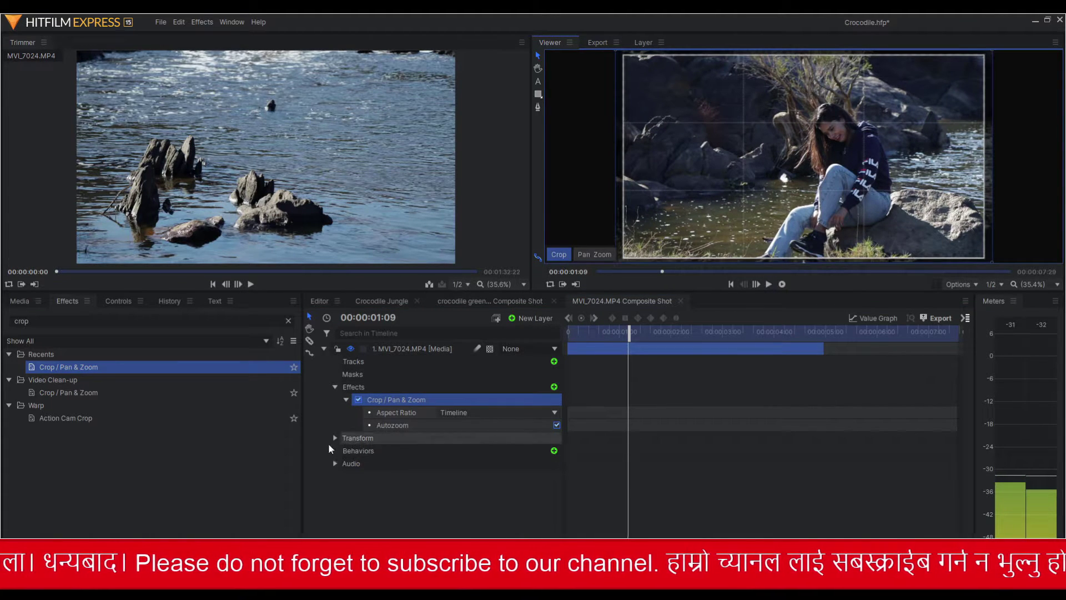
- In Pan & Zoom mode, reposition the green start box and the pink end box
click(596, 255)
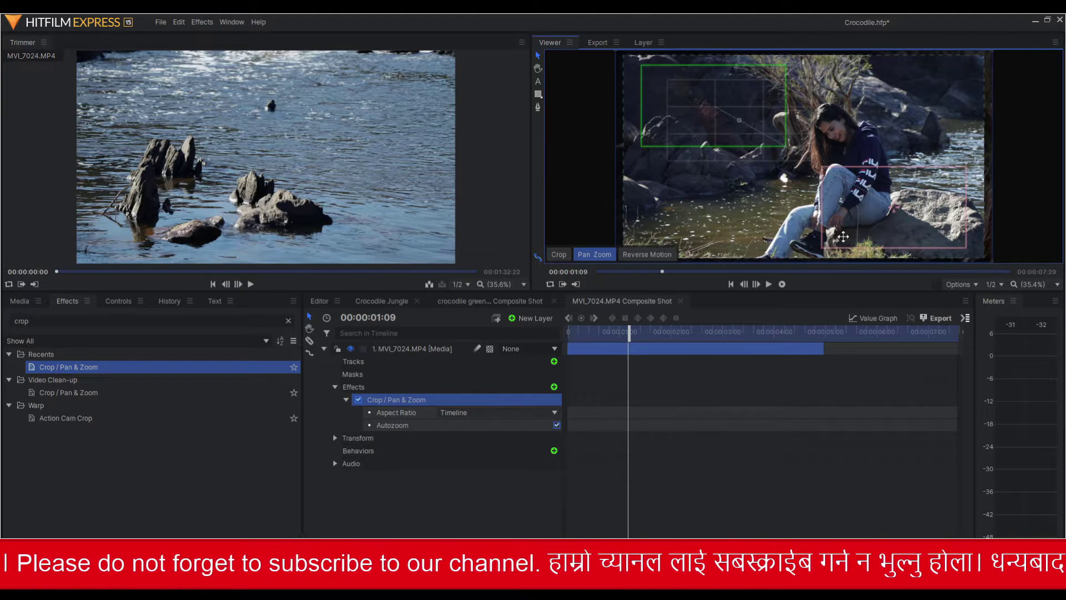
mouse_move(686, 117)
mouse_down()
mouse_move(672, 105)
mouse_move(730, 178)
mouse_move(722, 169)
mouse_move(710, 198)
mouse_up()
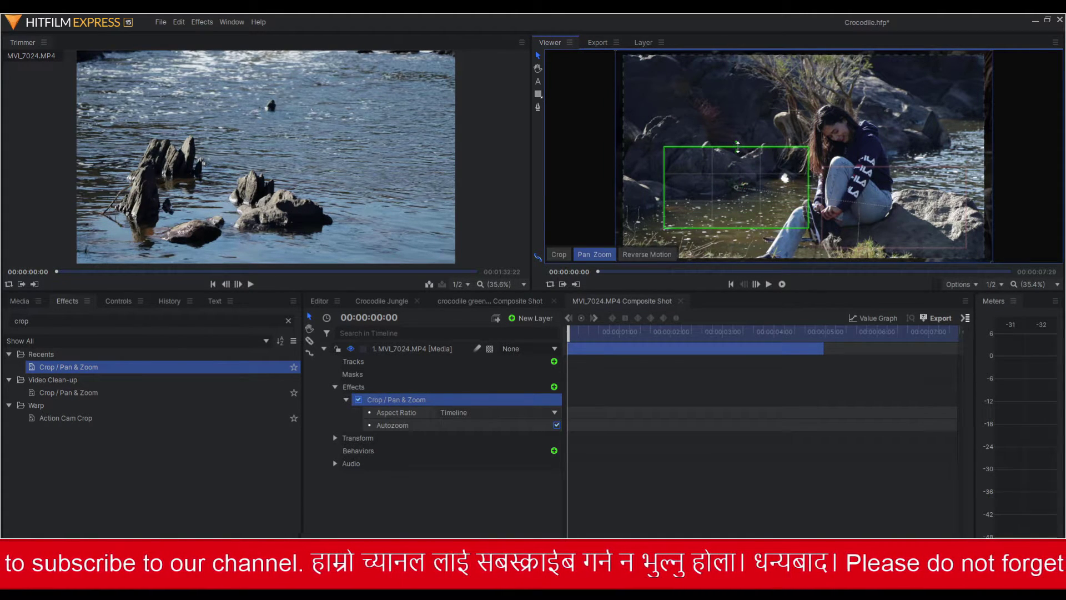
drag(737, 147, 732, 128)
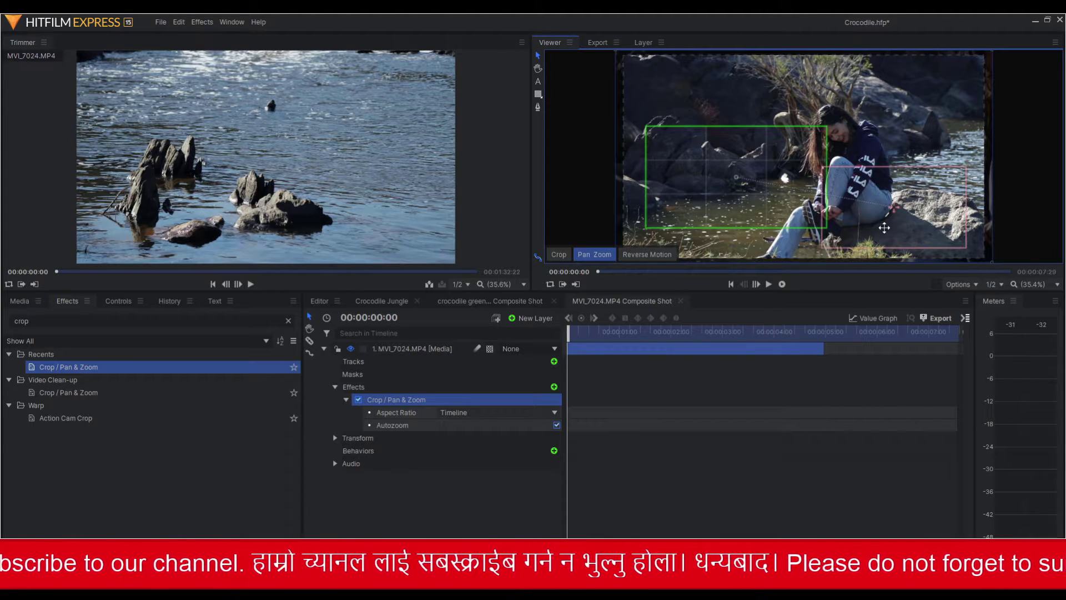
drag(903, 209, 865, 135)
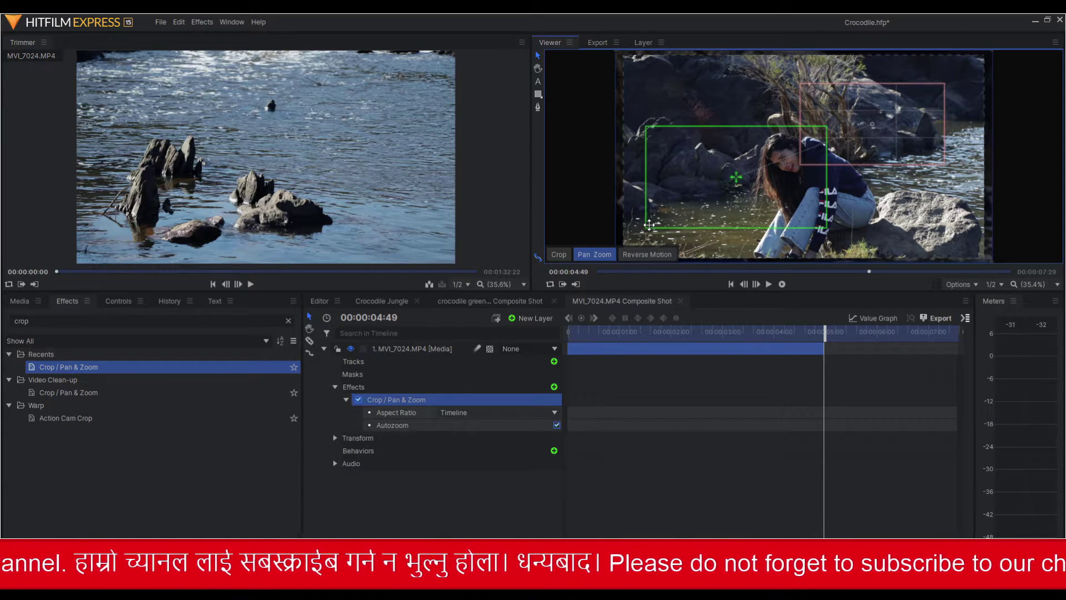
- Enlarge both start and end boxes, shifting the end box, and play back the zoom
drag(645, 227, 633, 244)
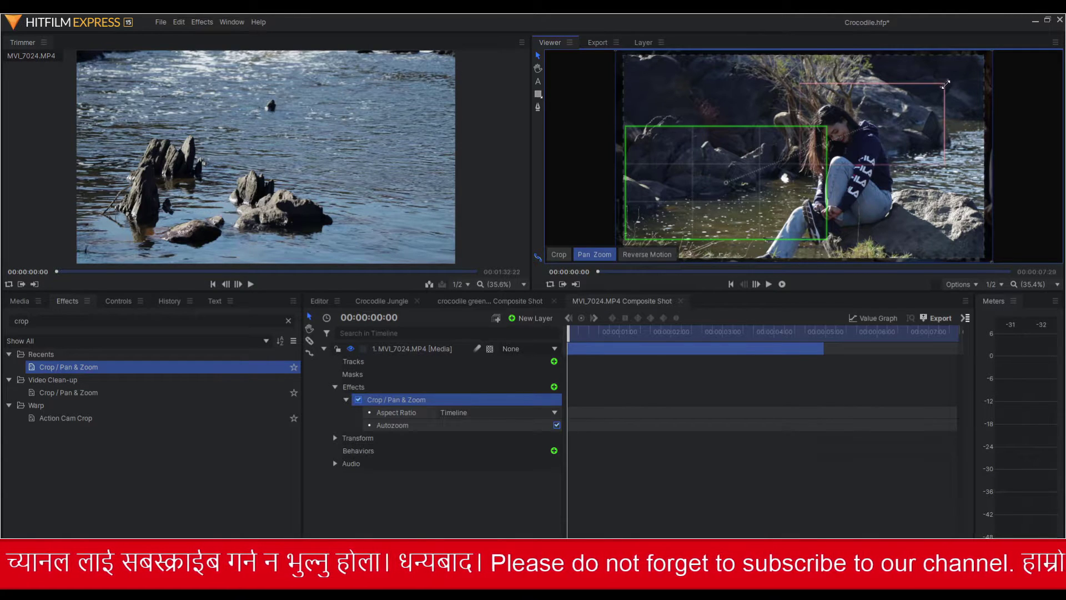
drag(945, 84, 876, 148)
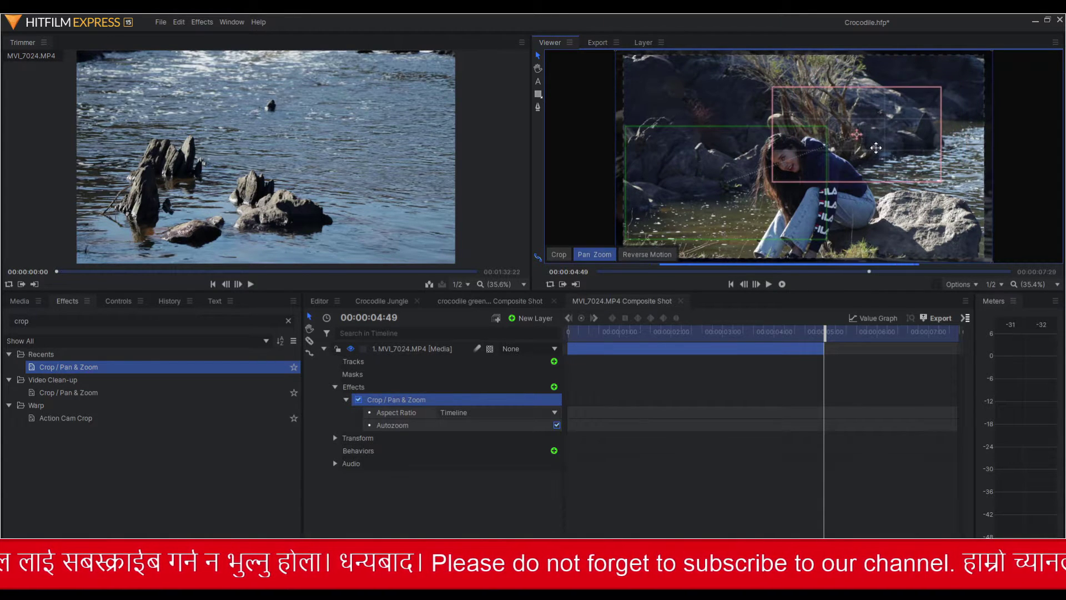
drag(945, 89, 966, 66)
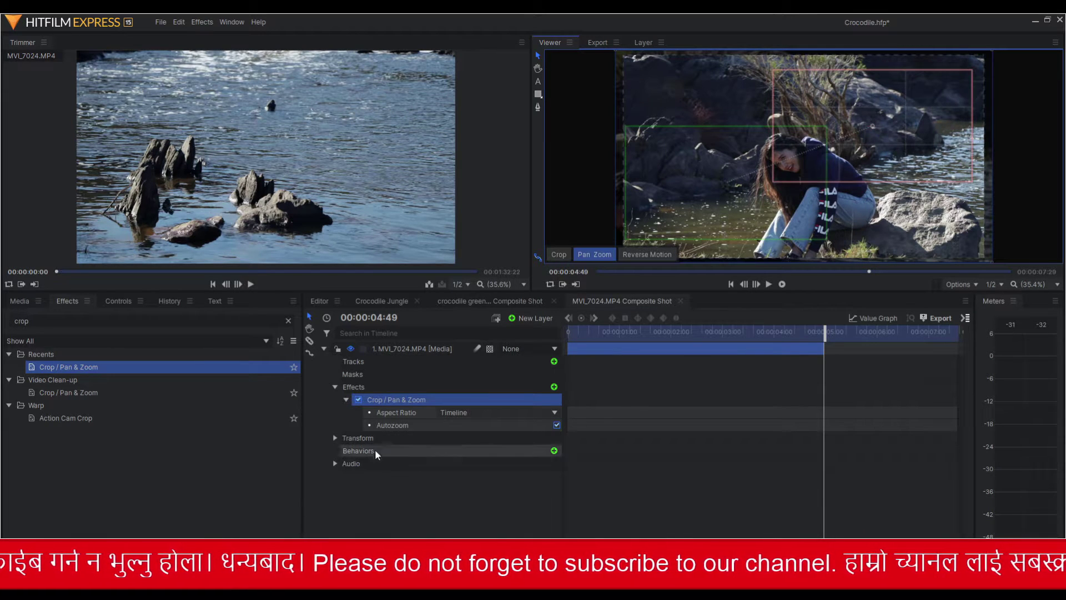
click(769, 284)
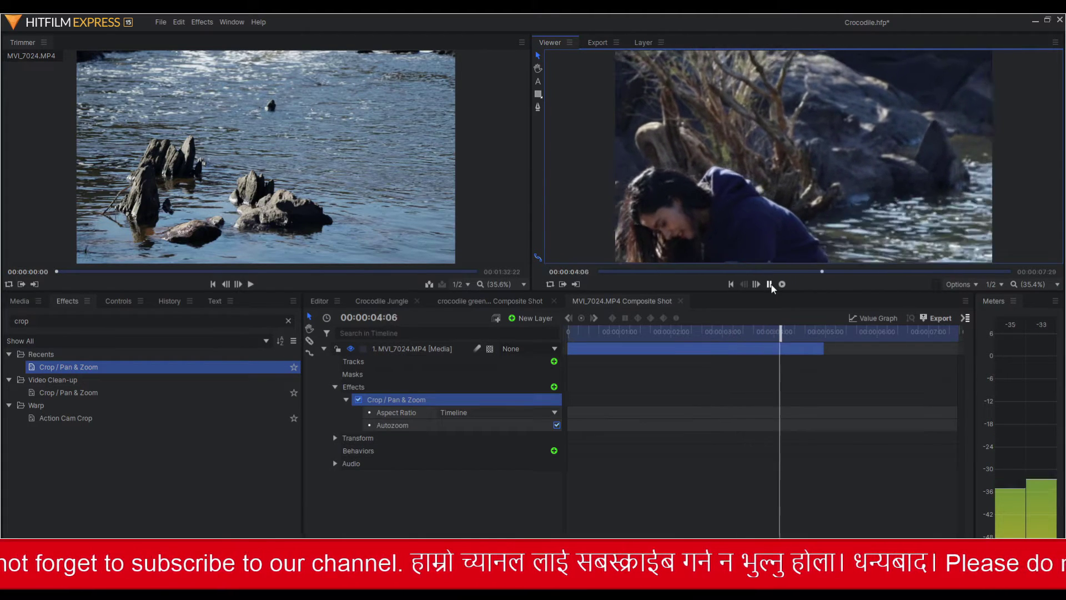
- Stop playback and, at the last frame, move the pink end box left and down
key(space)
key(Home)
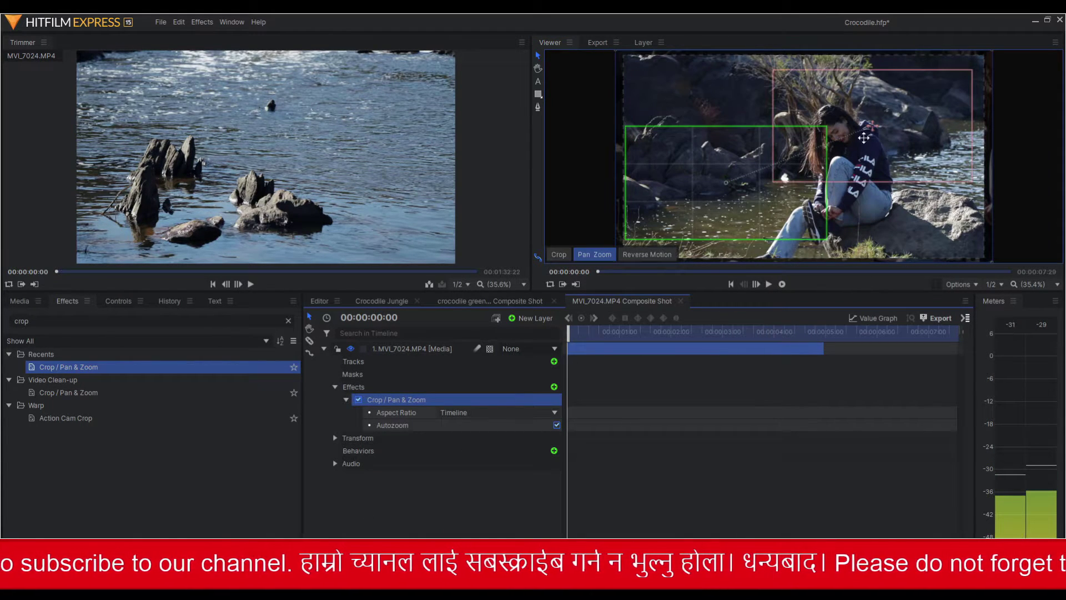
key(Page_Down)
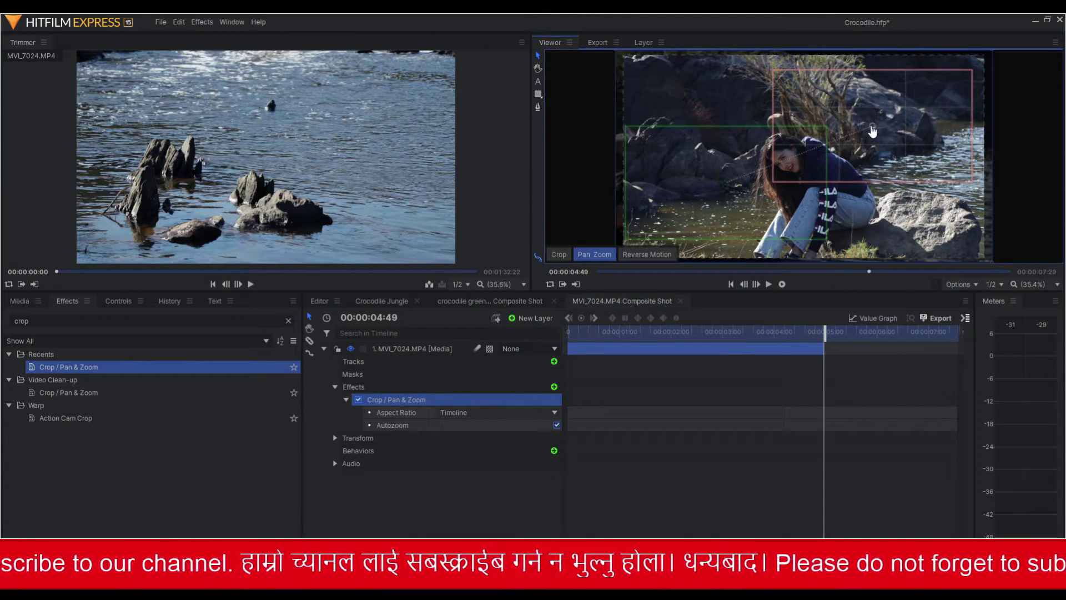
drag(875, 119, 839, 137)
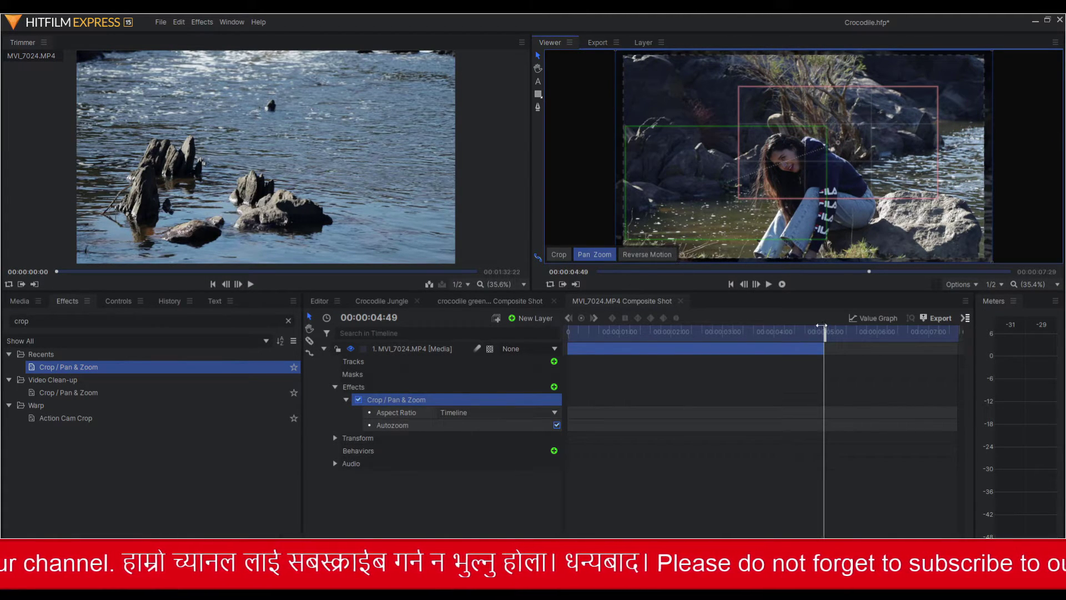
- Preview from the first frame and nudge the green start box slightly left
key(Home)
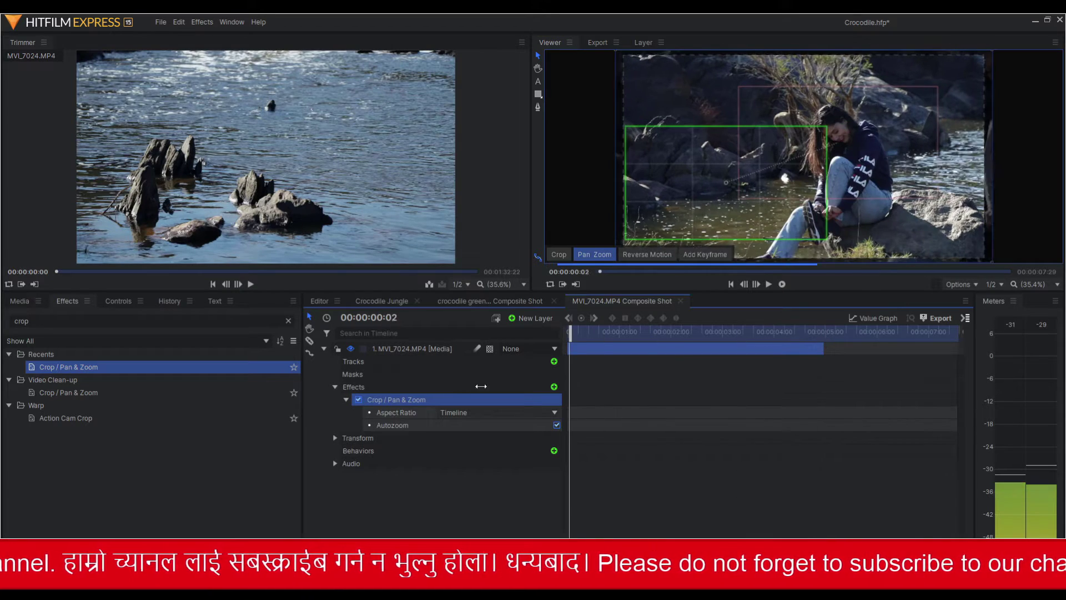
click(769, 284)
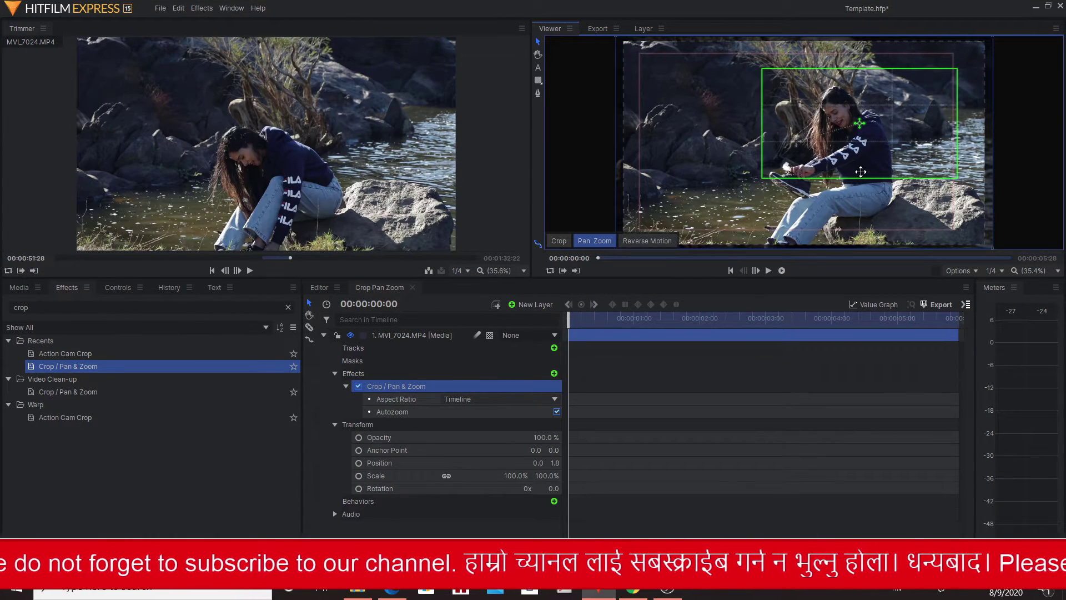
drag(860, 172, 846, 174)
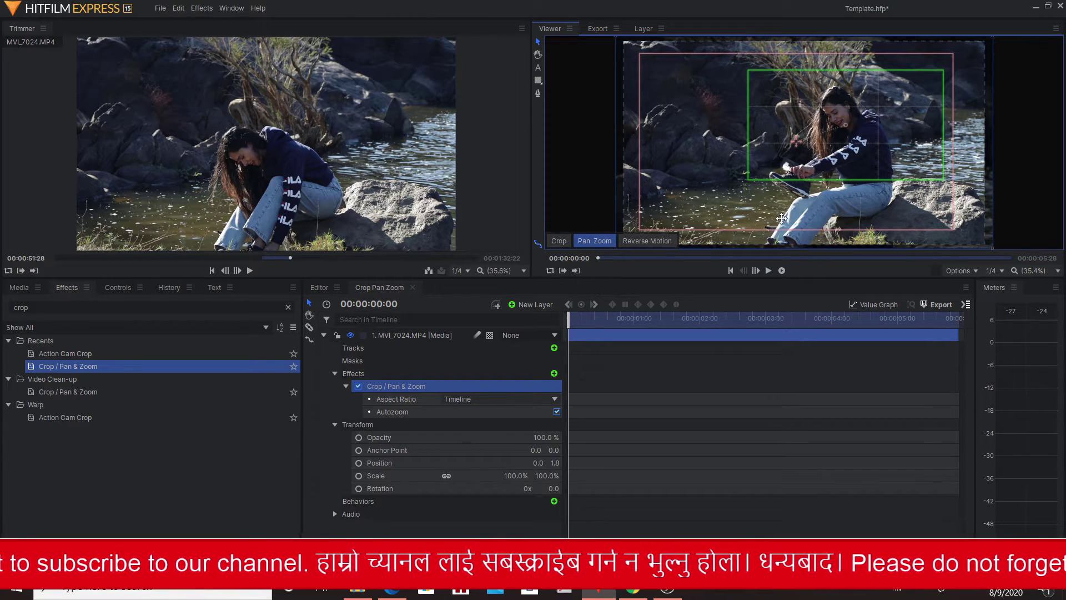
- Reposition the end box around the woman and shrink the start box slightly from the top
key(End)
drag(798, 219, 809, 213)
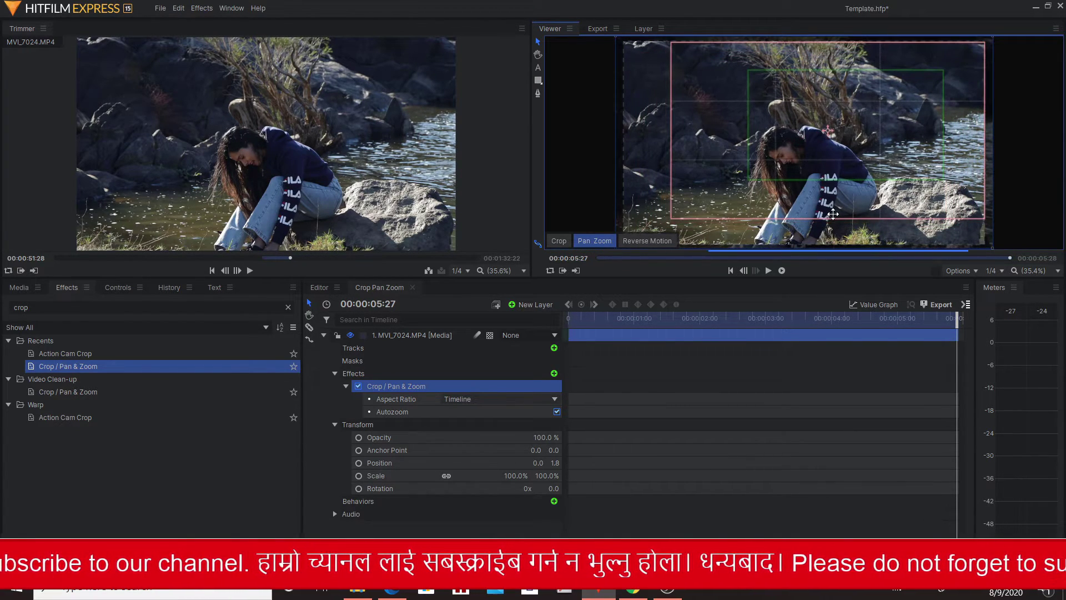
drag(804, 176, 789, 189)
key(Home)
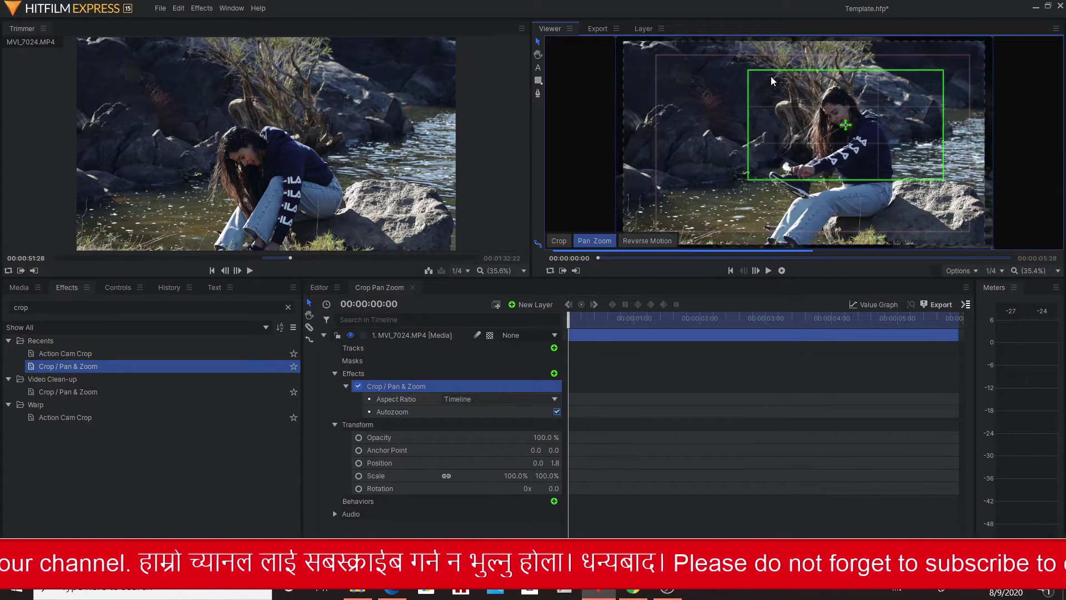
drag(770, 70, 763, 81)
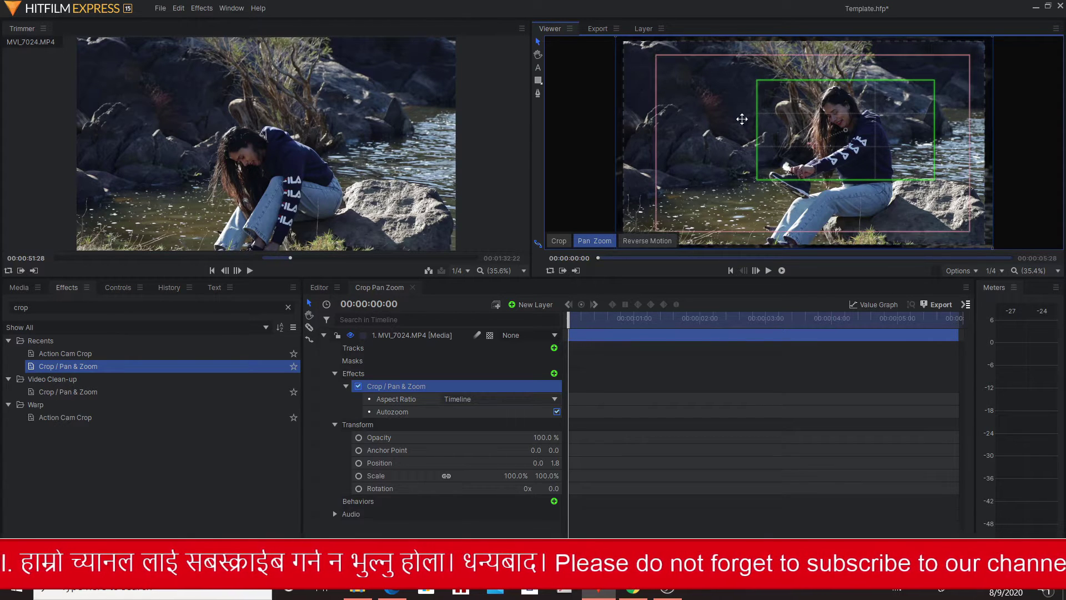
- Fine-tune the end box's position at the last frame and preview the pan-zoom
key(End)
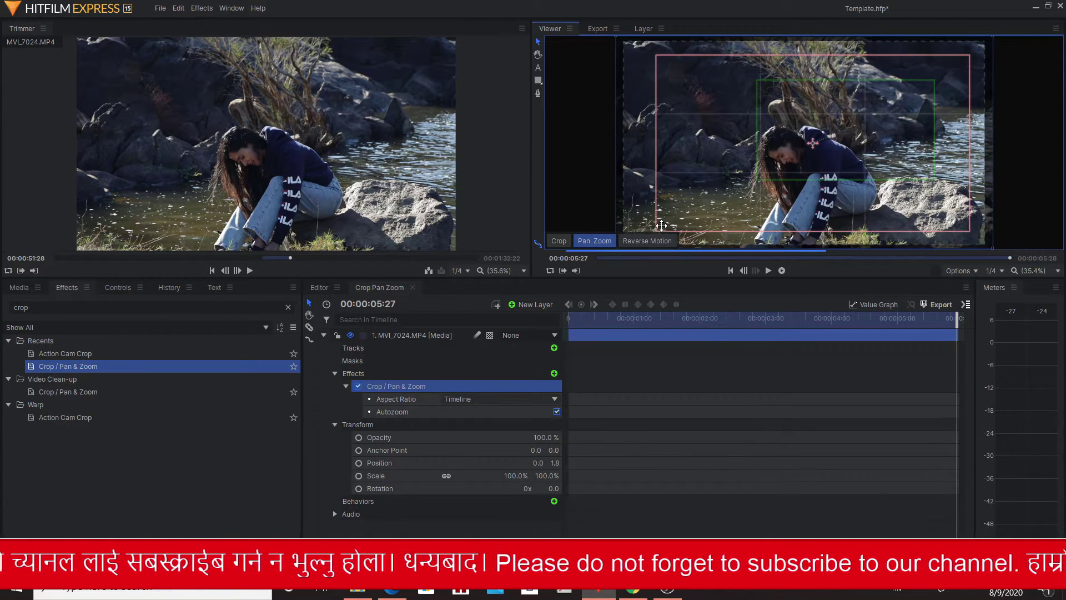
mouse_move(673, 224)
mouse_down()
mouse_move(690, 224)
mouse_move(671, 229)
mouse_up()
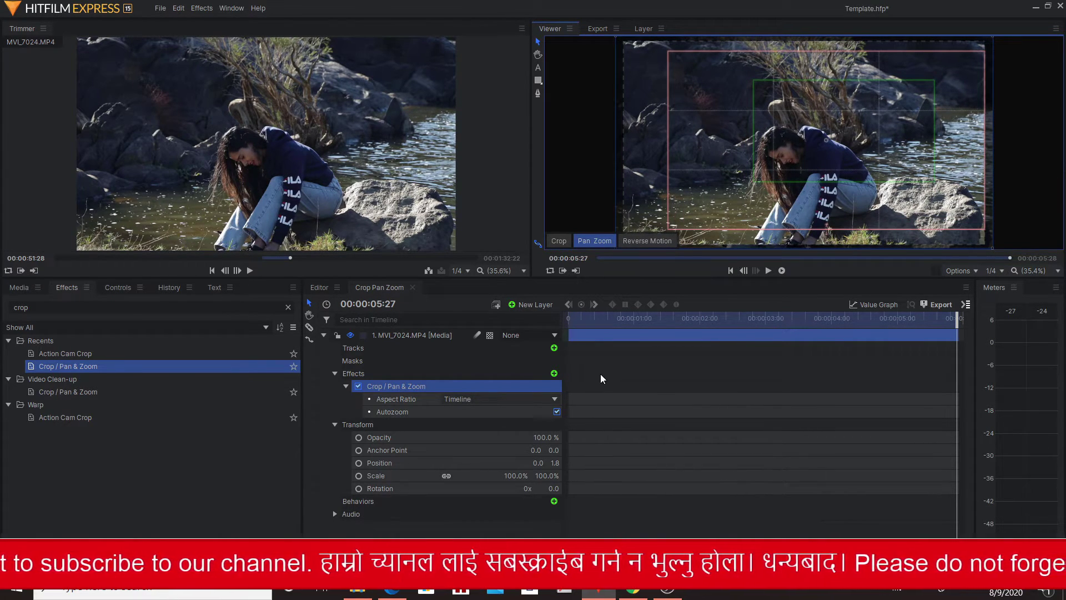
click(769, 271)
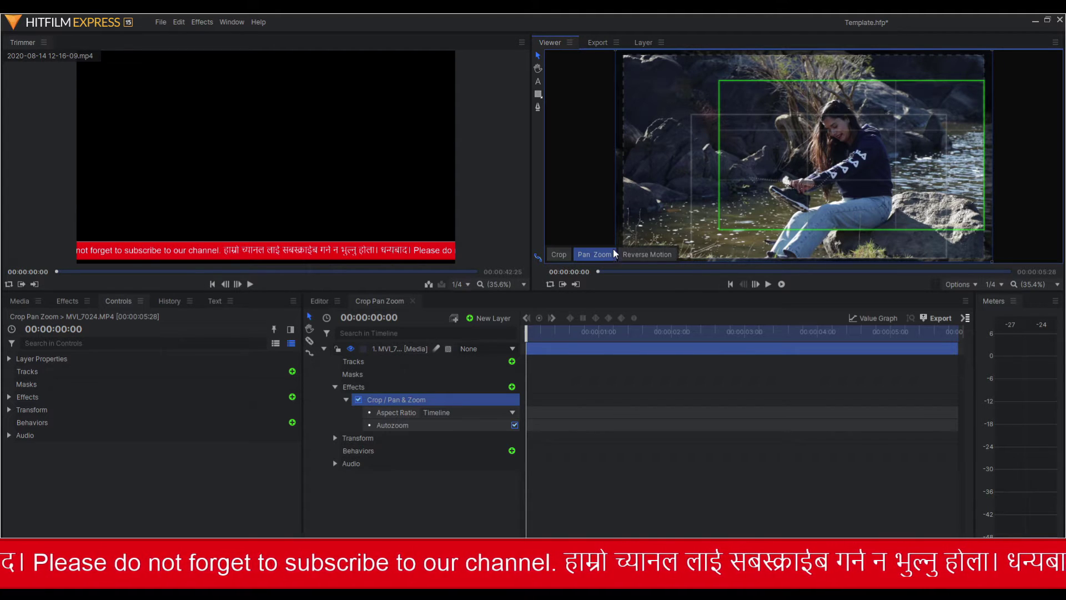
click(643, 256)
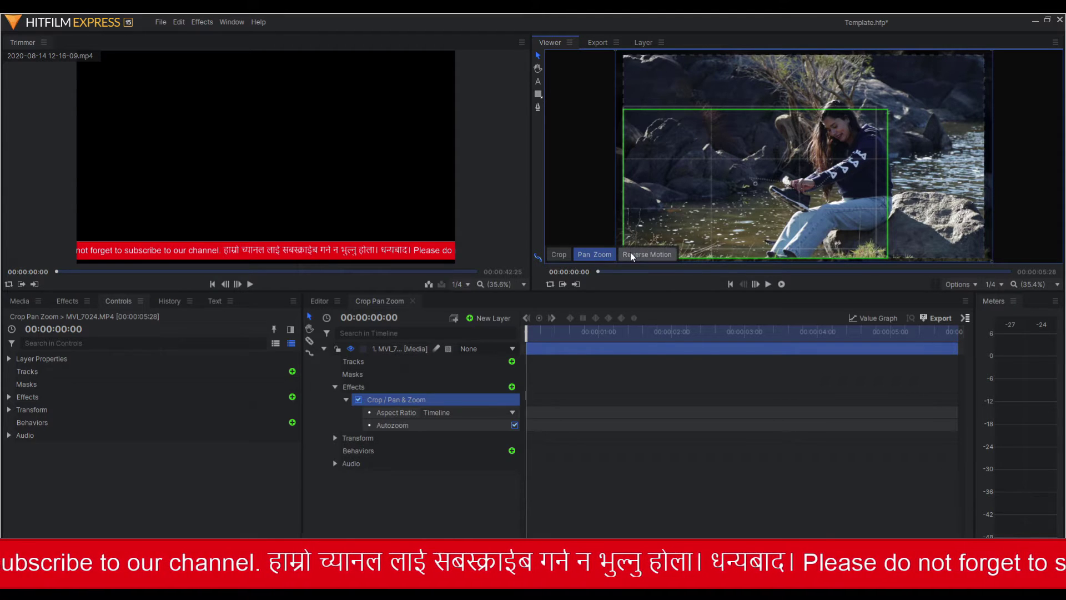
click(633, 257)
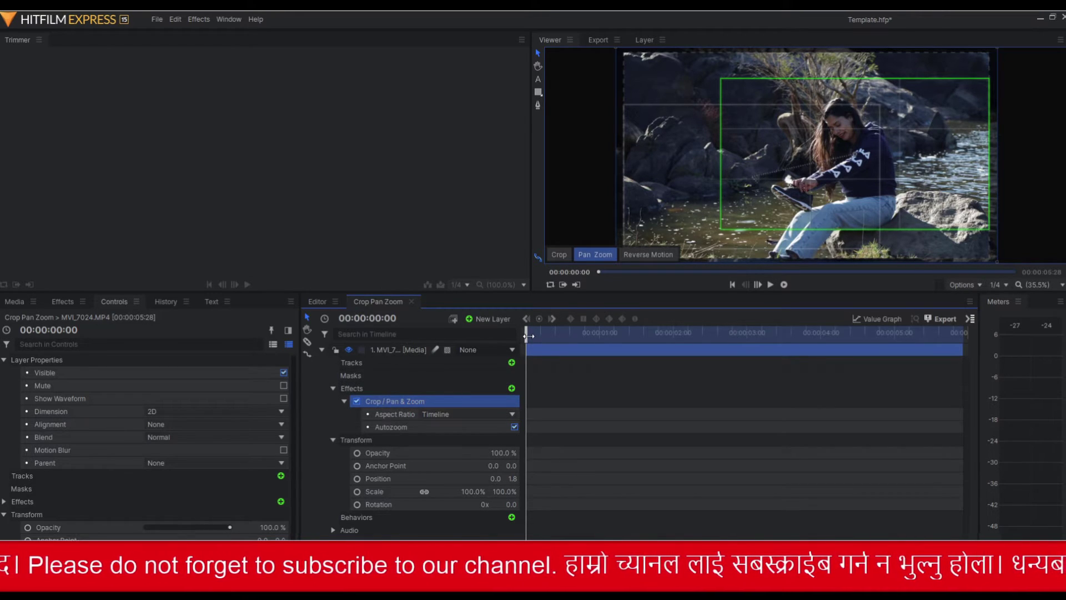
- Add a pan-zoom keyframe at 00:00:00:20 with a smaller box moved up and left over the rocks
click(529, 335)
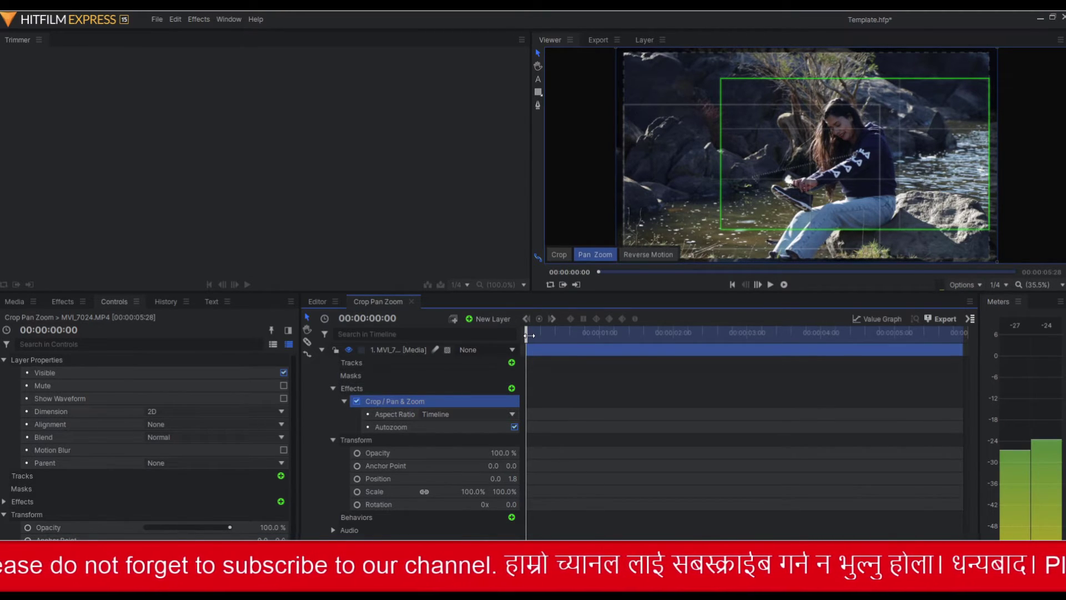
drag(528, 335, 575, 336)
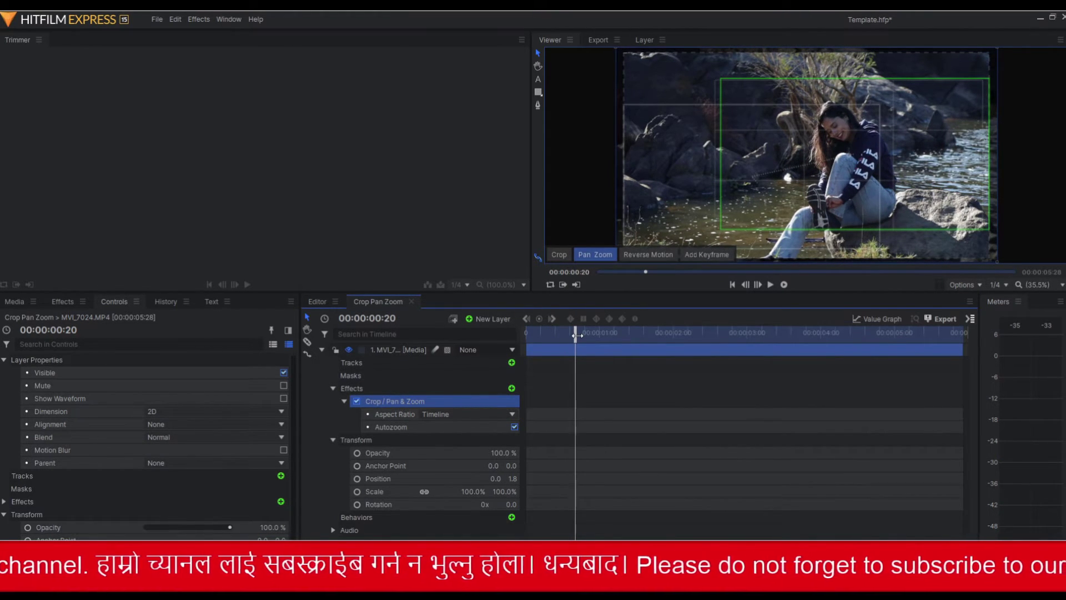
click(702, 259)
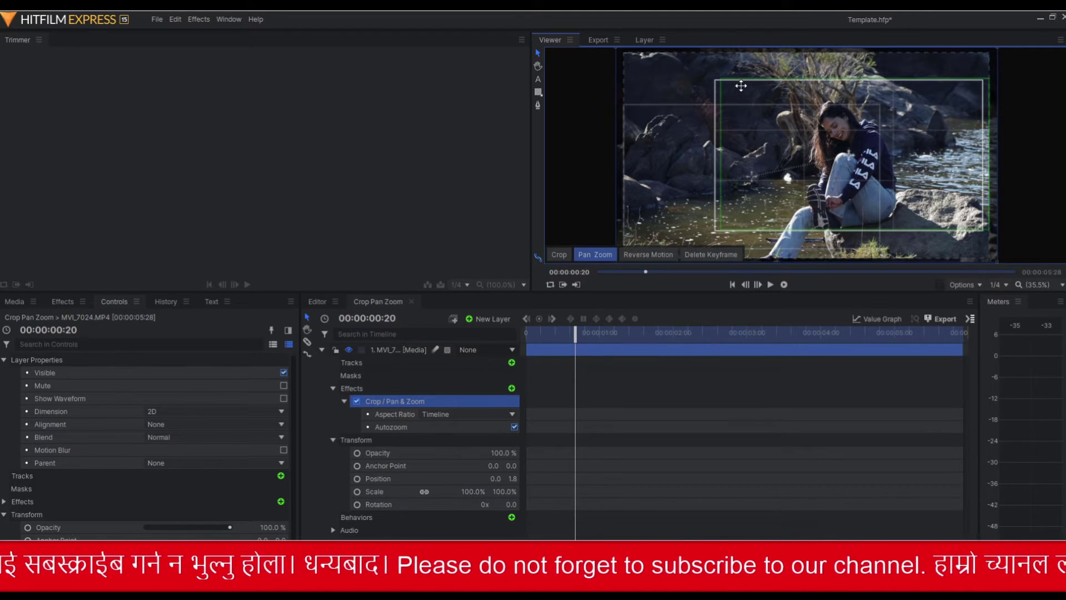
drag(741, 86, 660, 54)
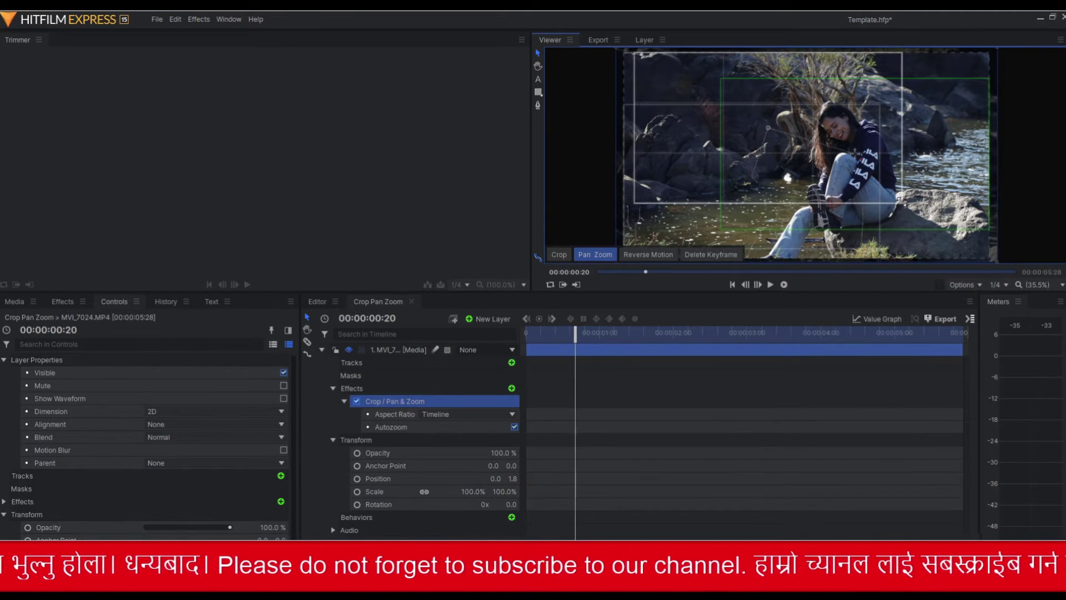
drag(902, 203, 866, 180)
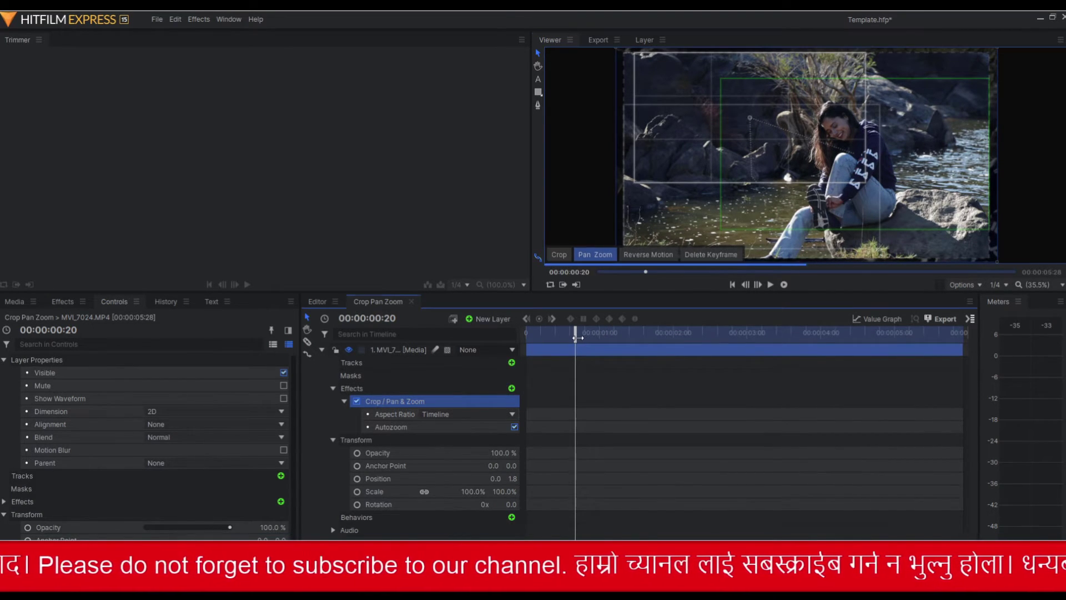
drag(581, 337, 638, 337)
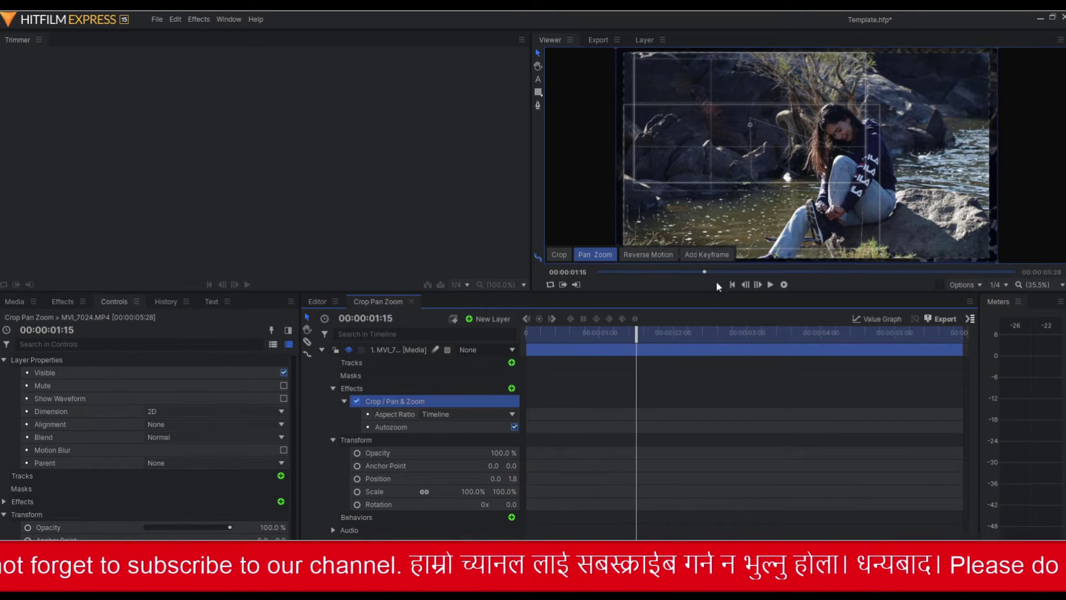
- Add pan-zoom keyframes at 00:00:01:15 (box shifted right) and 00:00:03:27 (box shifted up-right)
click(708, 256)
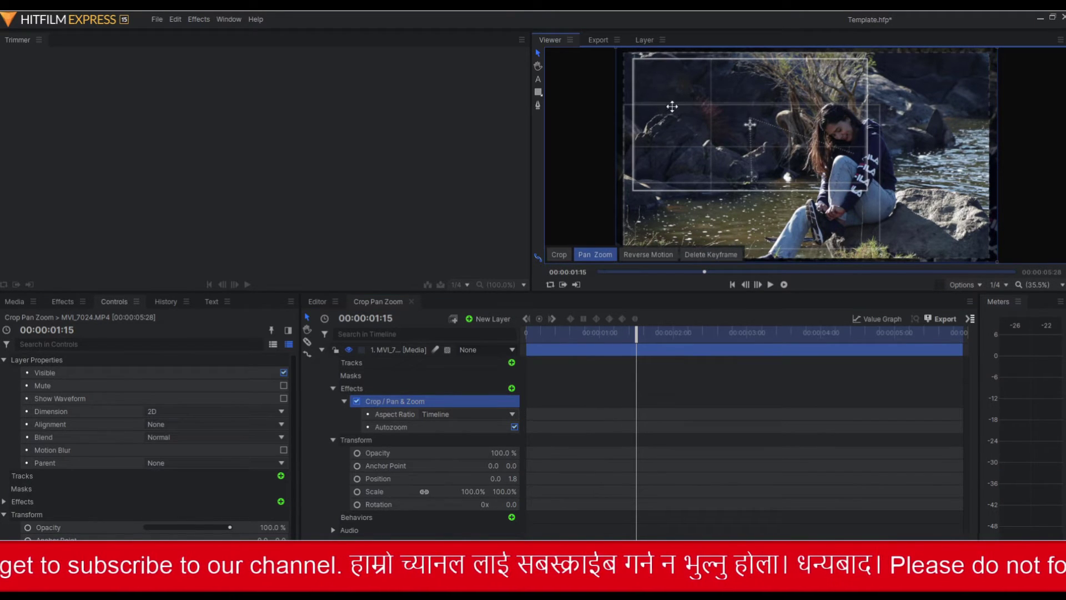
drag(678, 87, 733, 53)
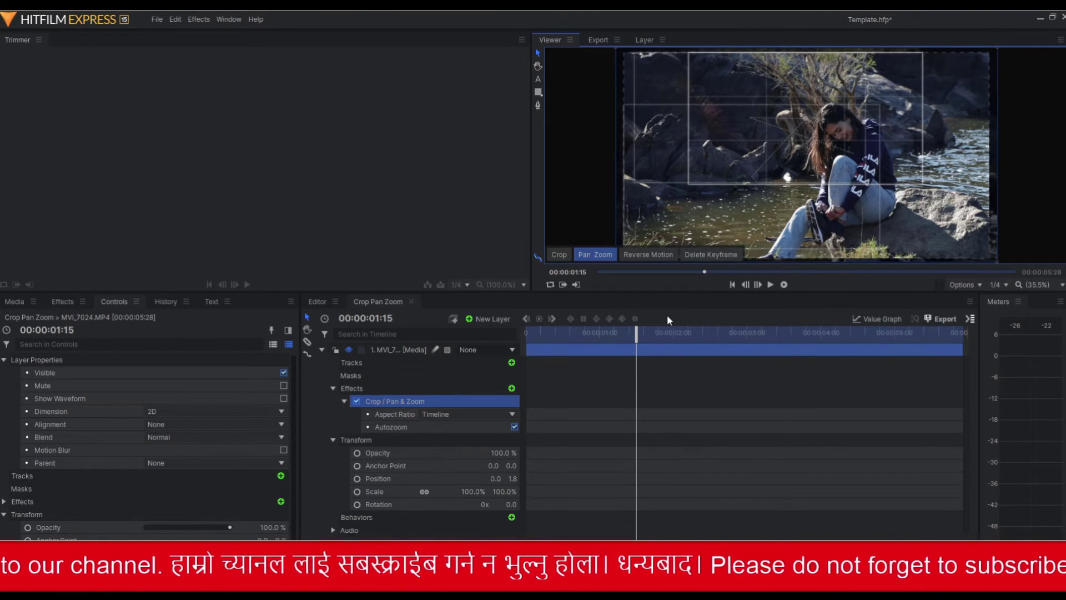
drag(642, 336, 816, 341)
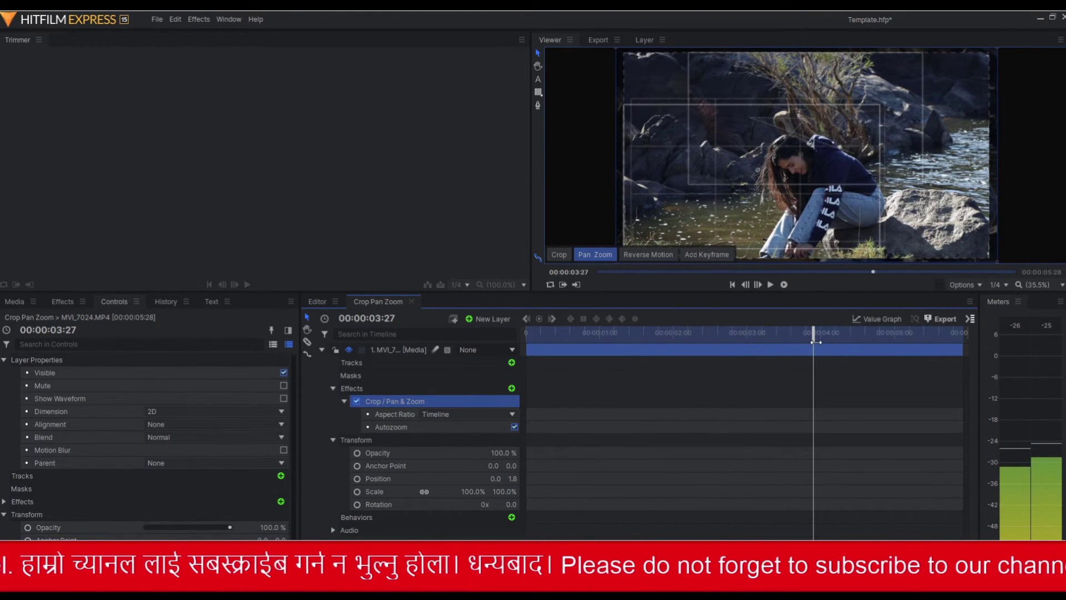
click(706, 254)
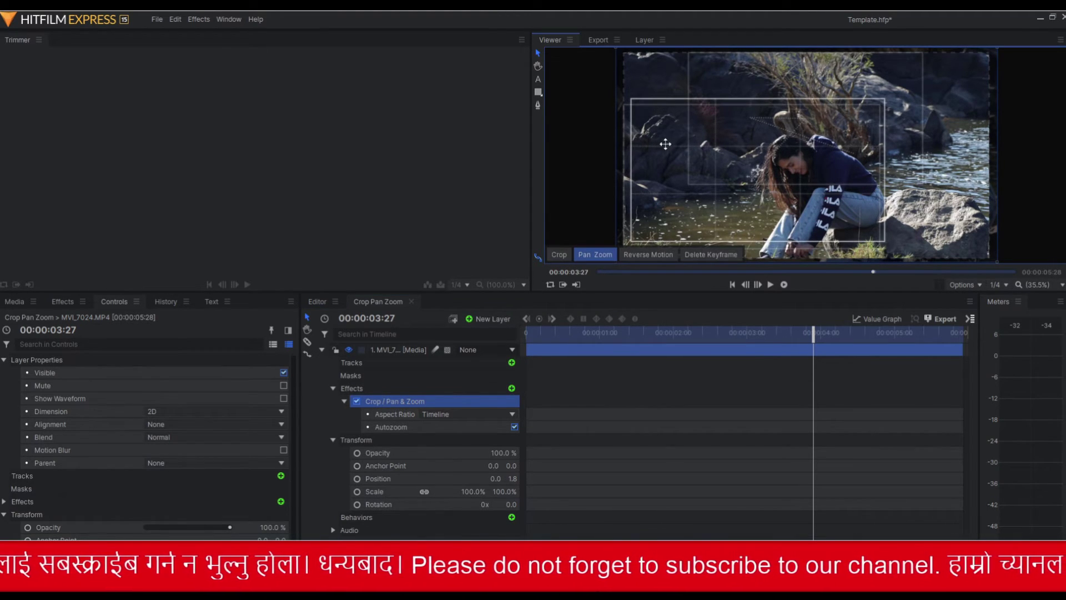
drag(636, 143, 724, 102)
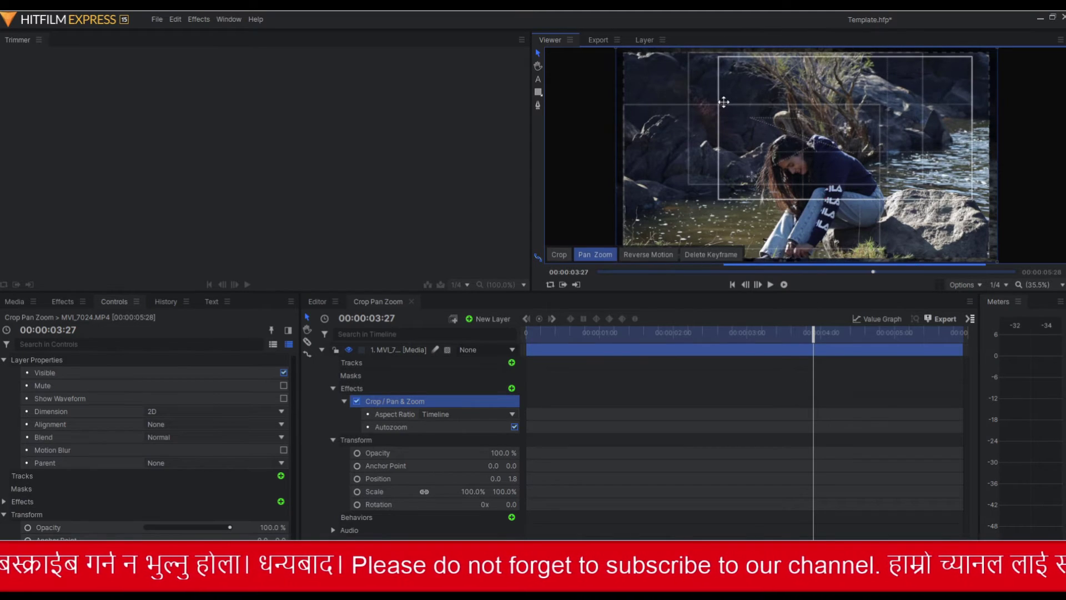